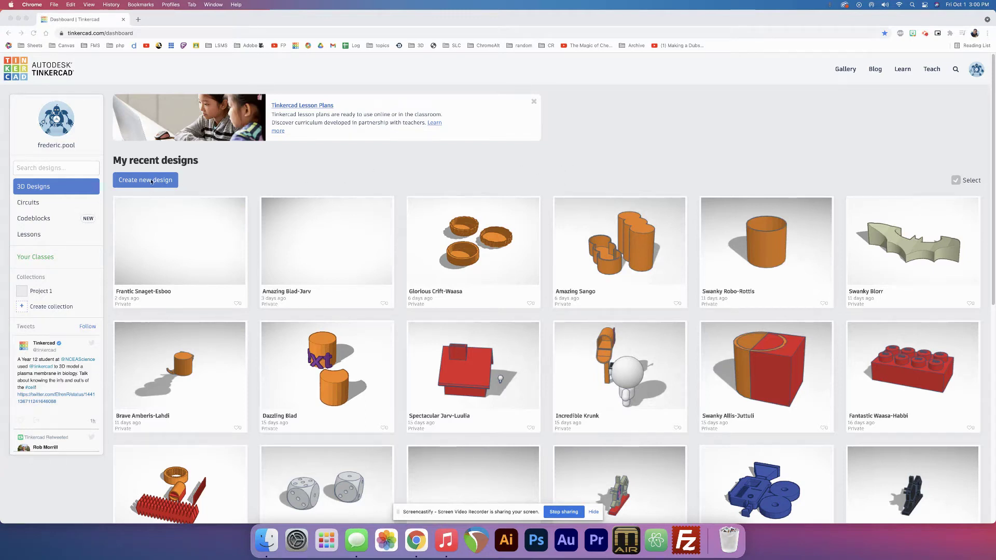
- Create a new blank design from the Tinkercad dashboard
click(158, 183)
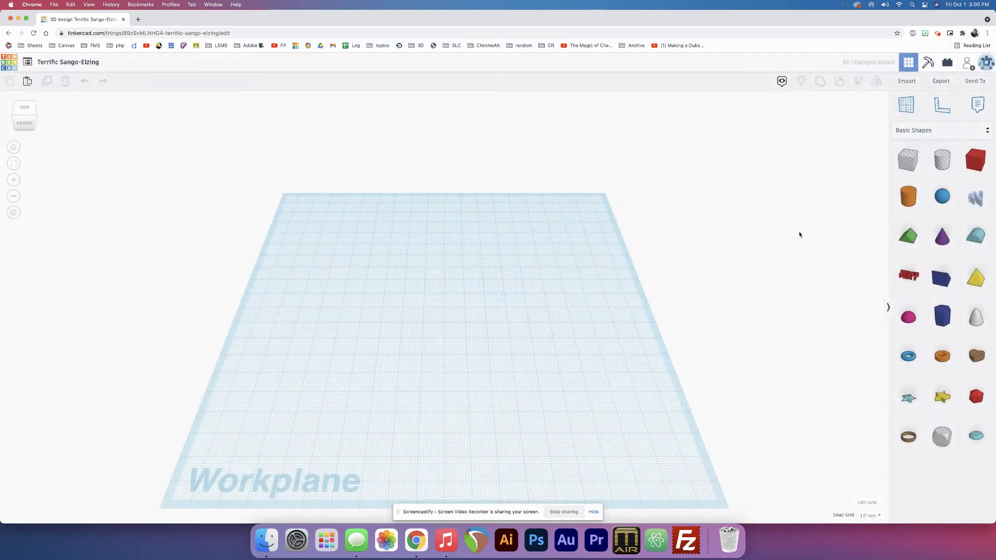
- Place a red box on the workplane and resize it to 40 wide and 10 tall
drag(972, 164, 421, 355)
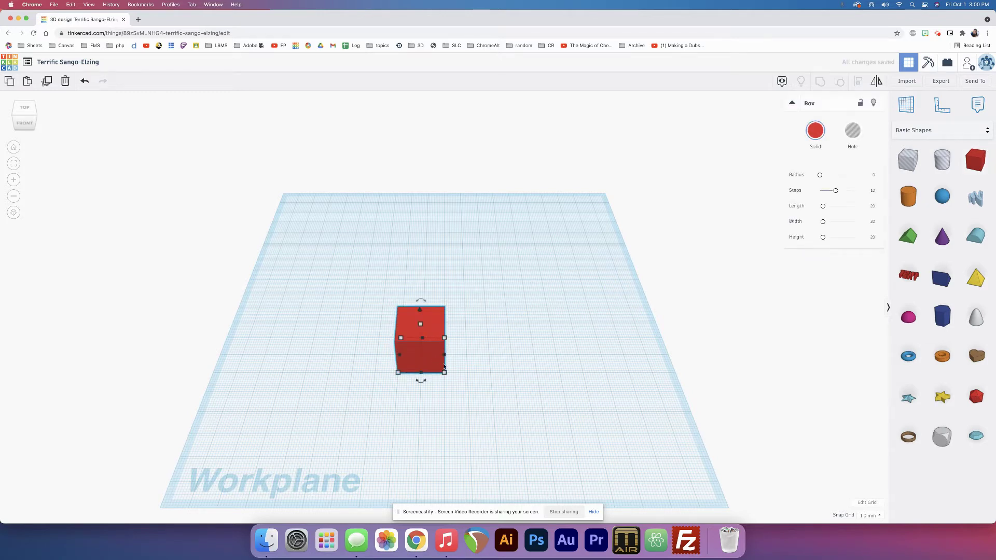
mouse_move(445, 373)
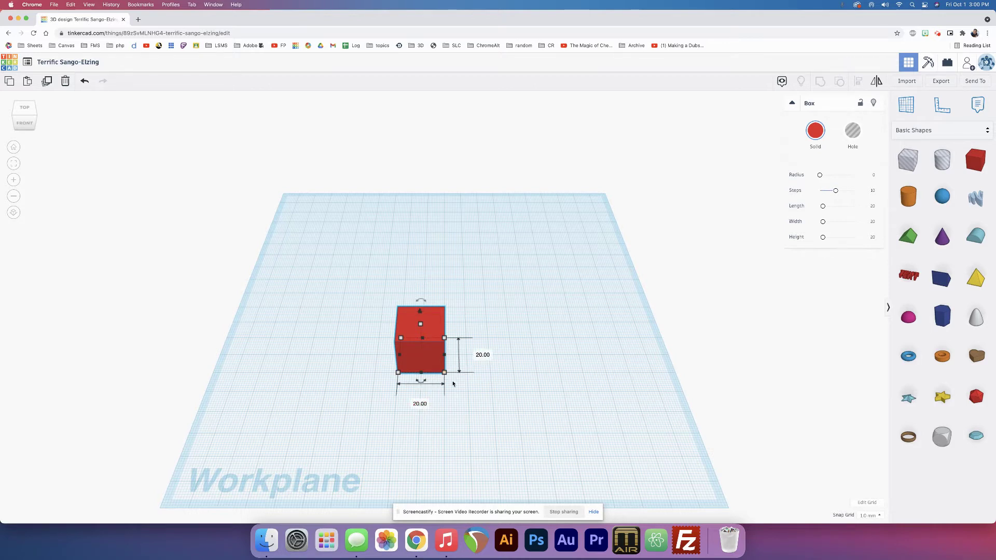
click(423, 404)
text(40)
key(Return)
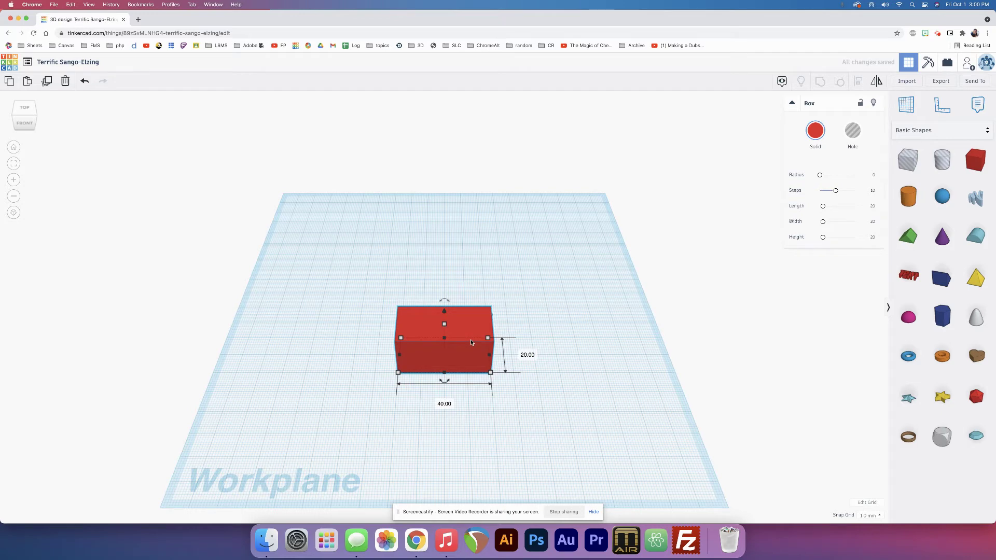
mouse_move(445, 326)
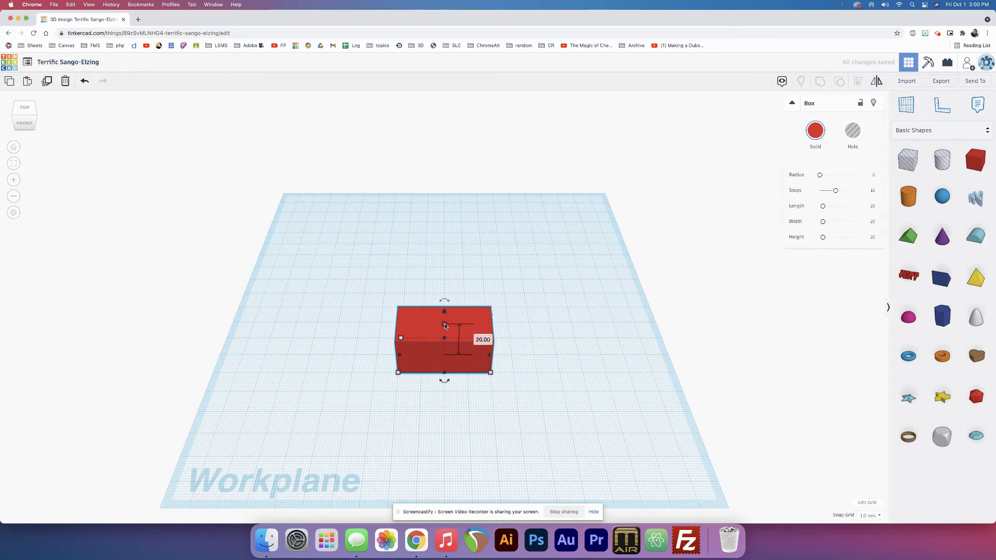
click(482, 340)
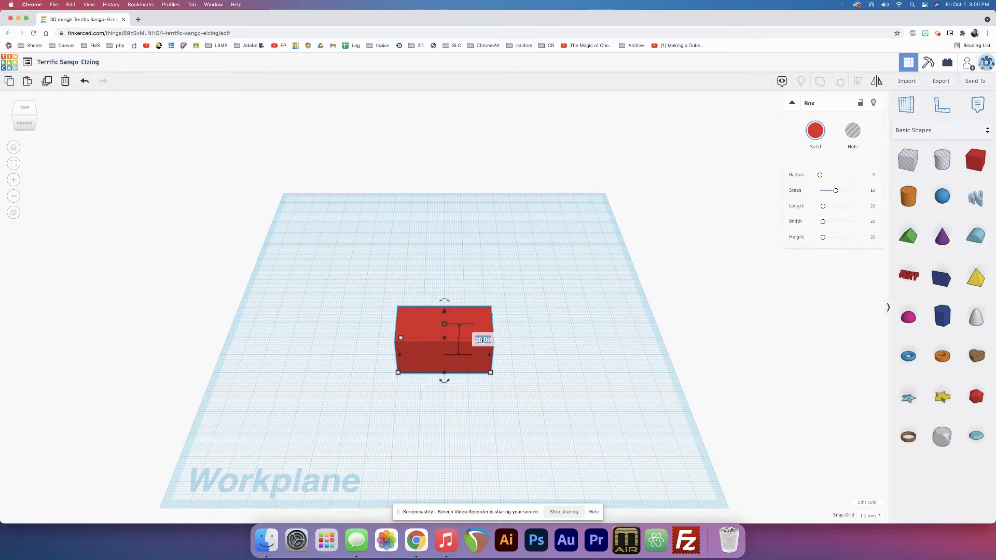
text(10)
key(Return)
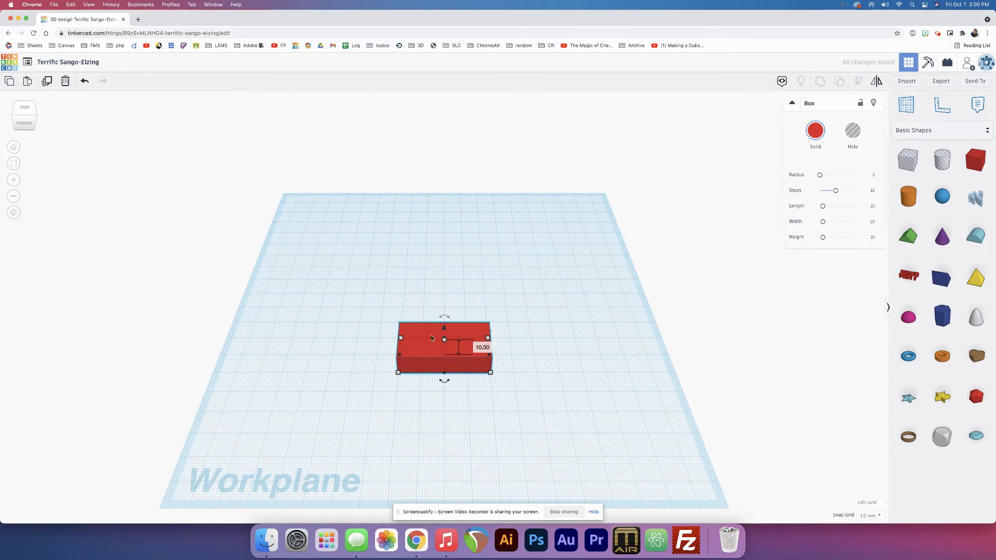
mouse_move(429, 335)
right_down()
mouse_move(496, 294)
mouse_move(511, 303)
mouse_move(436, 334)
right_up()
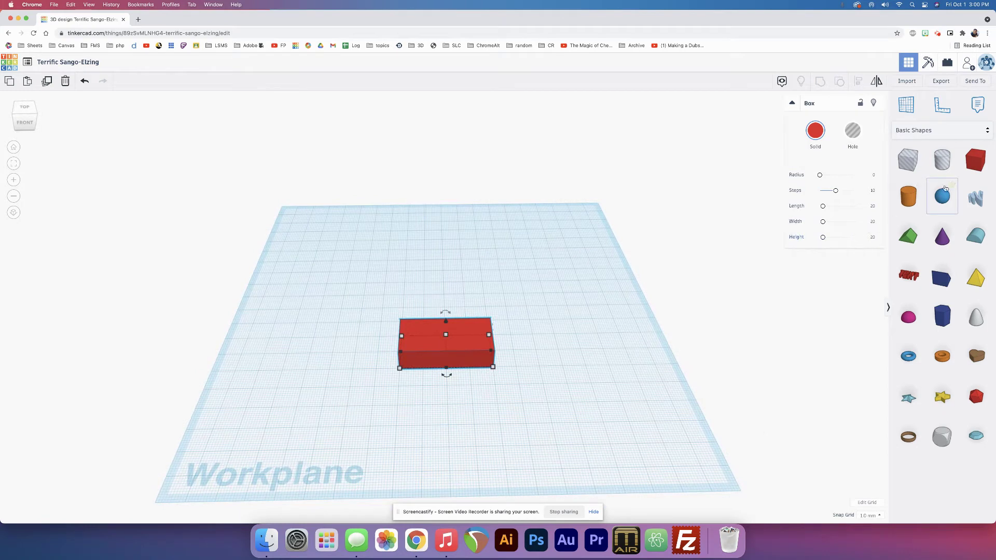
- Add a trial cylinder beside the box, move it, then delete it
drag(909, 198, 540, 366)
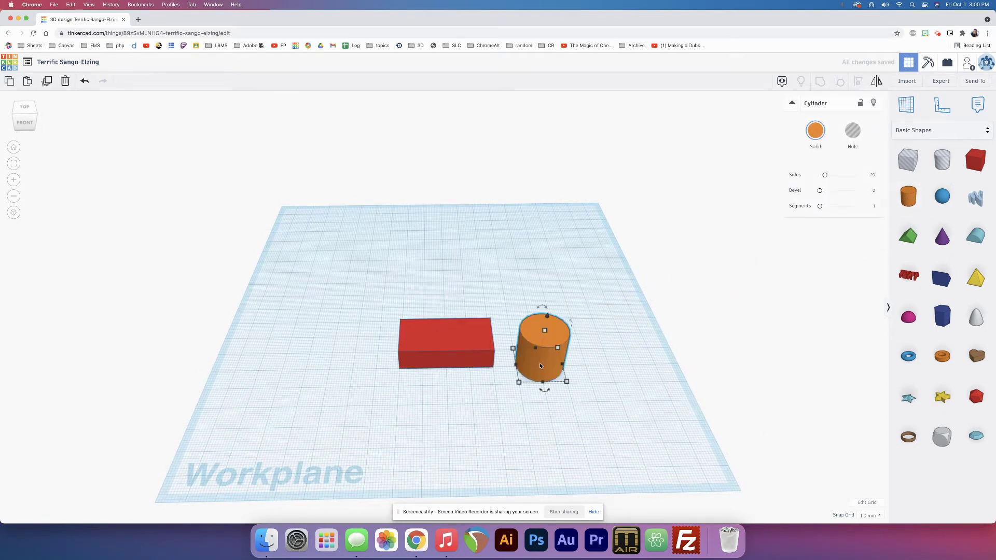
drag(550, 356, 533, 369)
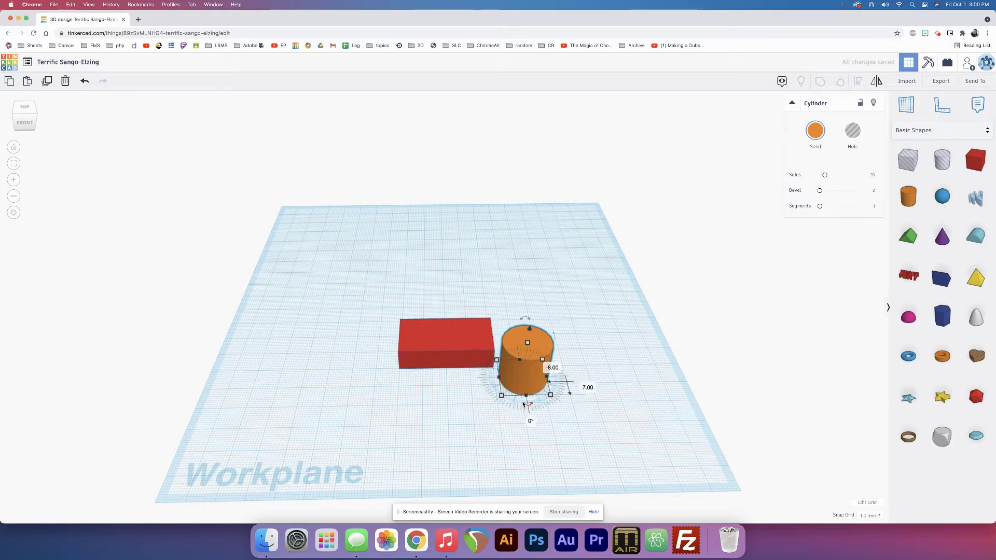
key(Delete)
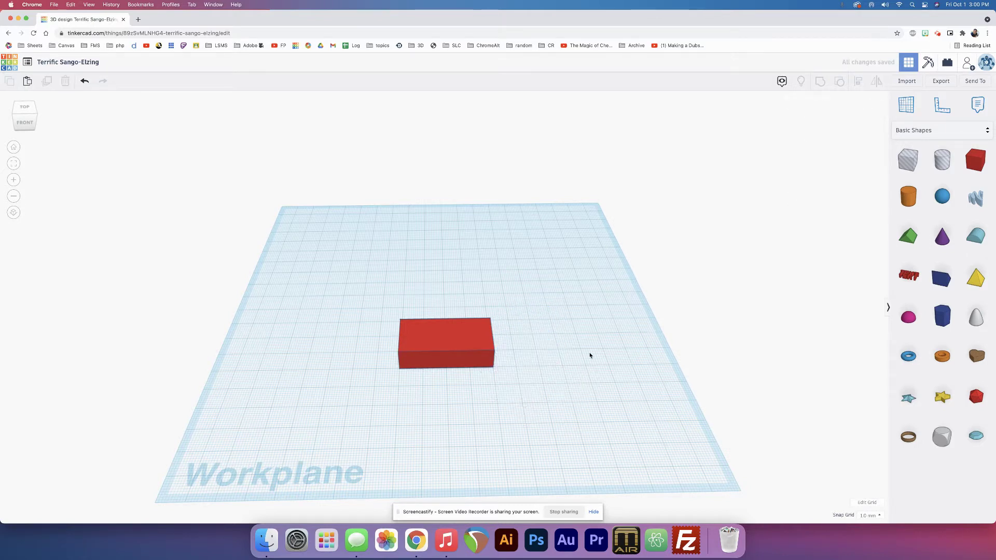
- Set the workplane on the red box's top face and zoom in on the box
click(907, 107)
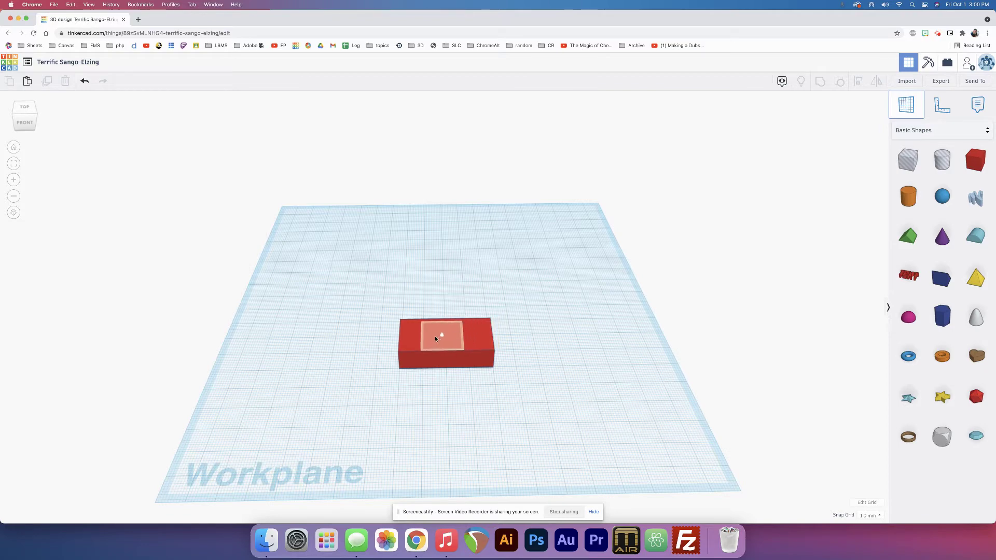
click(451, 336)
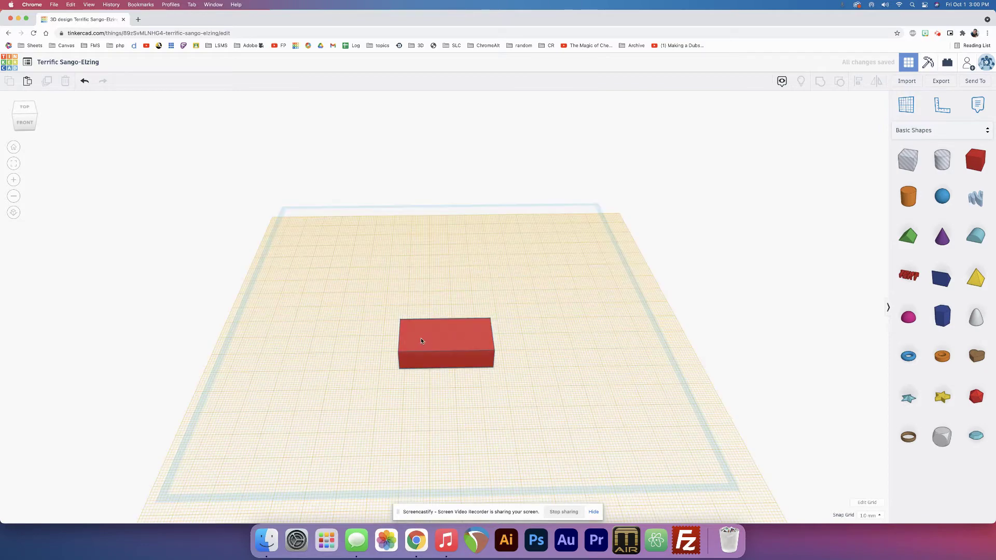
scroll(421, 341, up, 5)
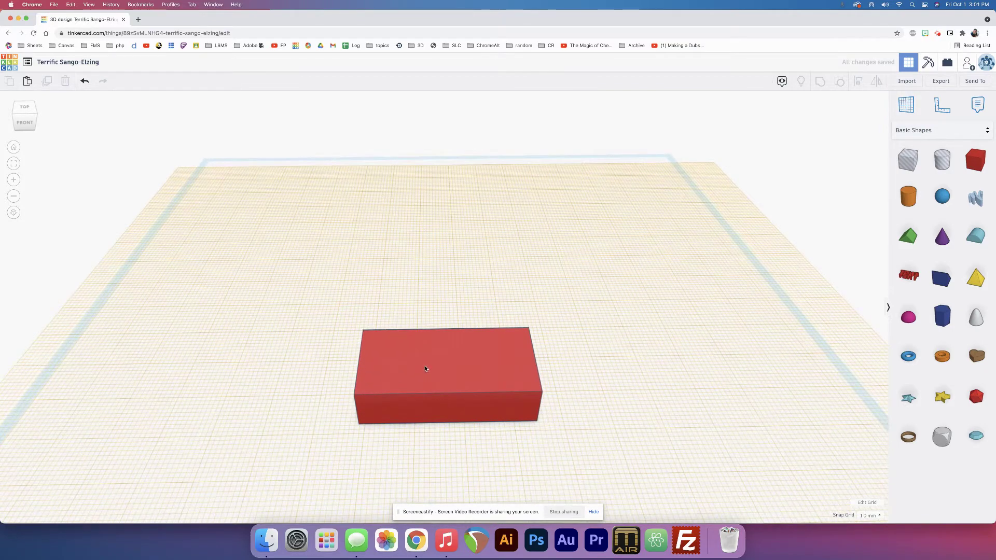
scroll(424, 365, up, 3)
click(424, 365)
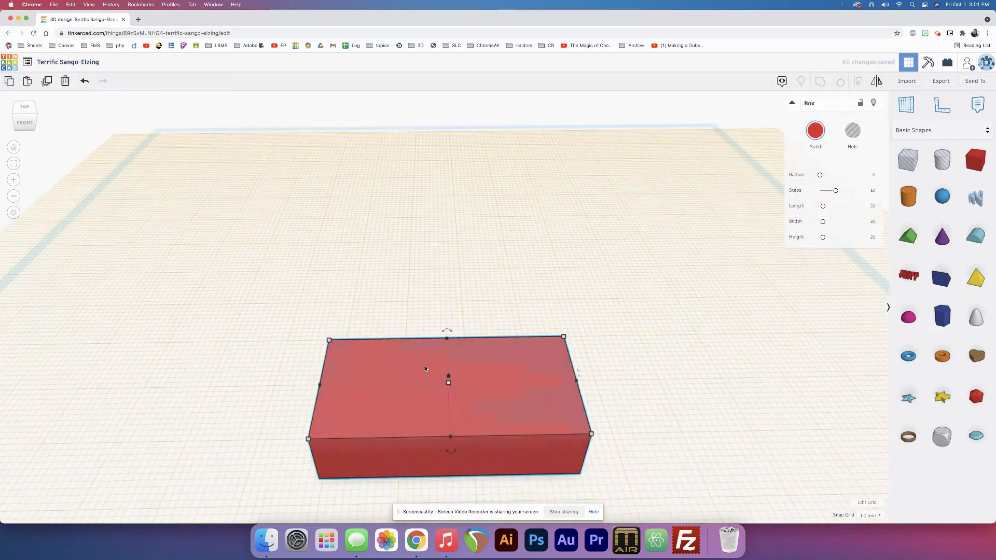
scroll(425, 365, up, 3)
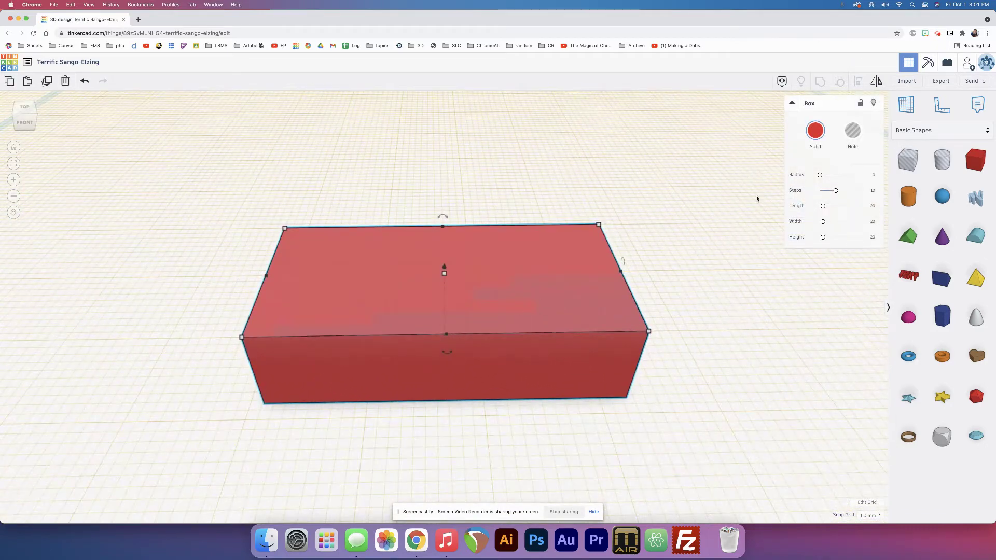
- Drop a cylinder onto the box top and scale it to 7 by 7
drag(908, 196, 376, 276)
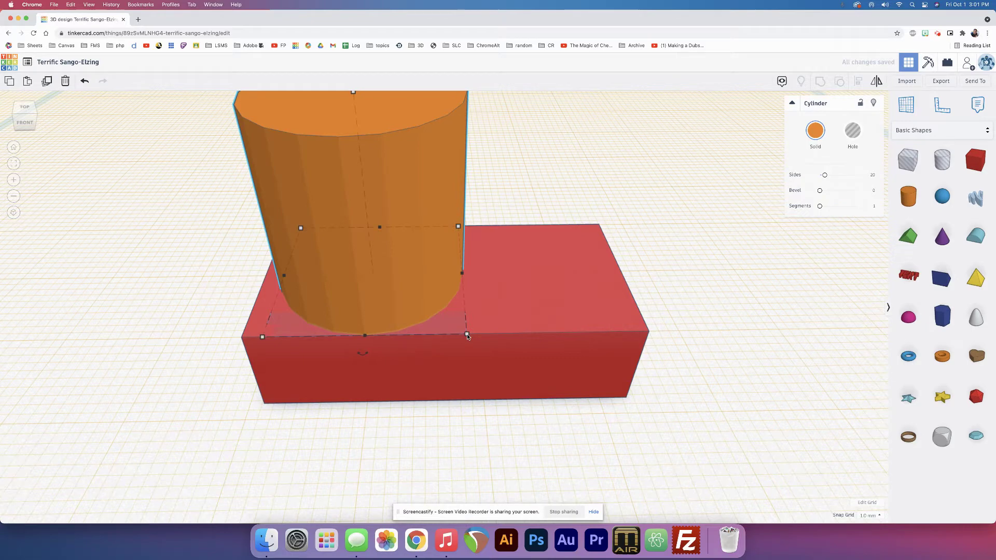
drag(468, 336, 342, 255)
right_drag(335, 271, 600, 267)
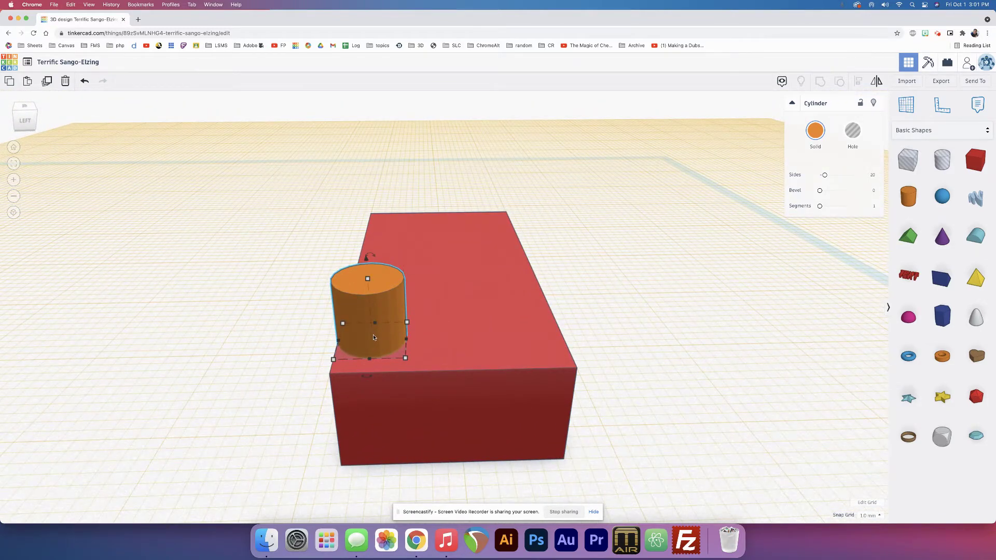
- Nudge the cylinder near a corner of the box and lower it to 3 mm tall
key(Right)
key(Right)
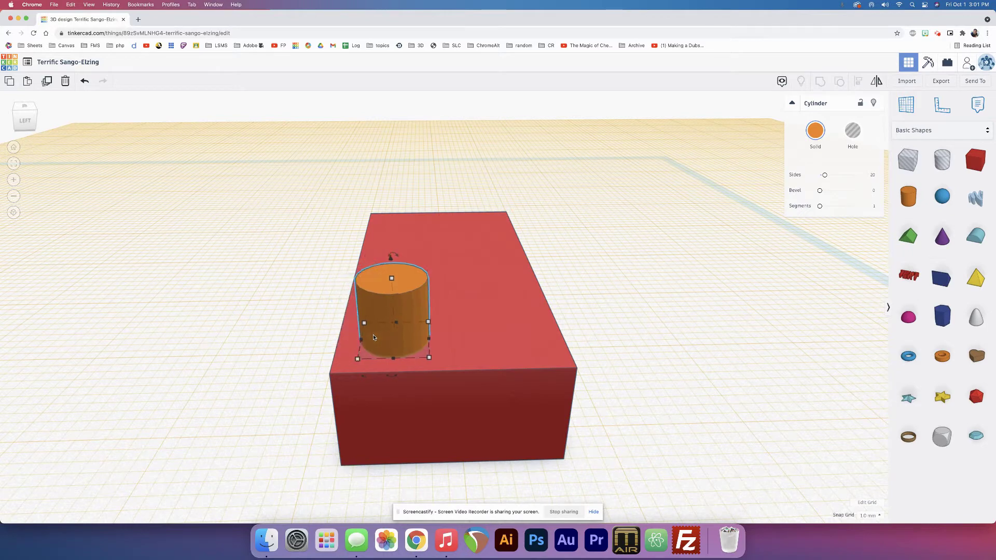
key(Up)
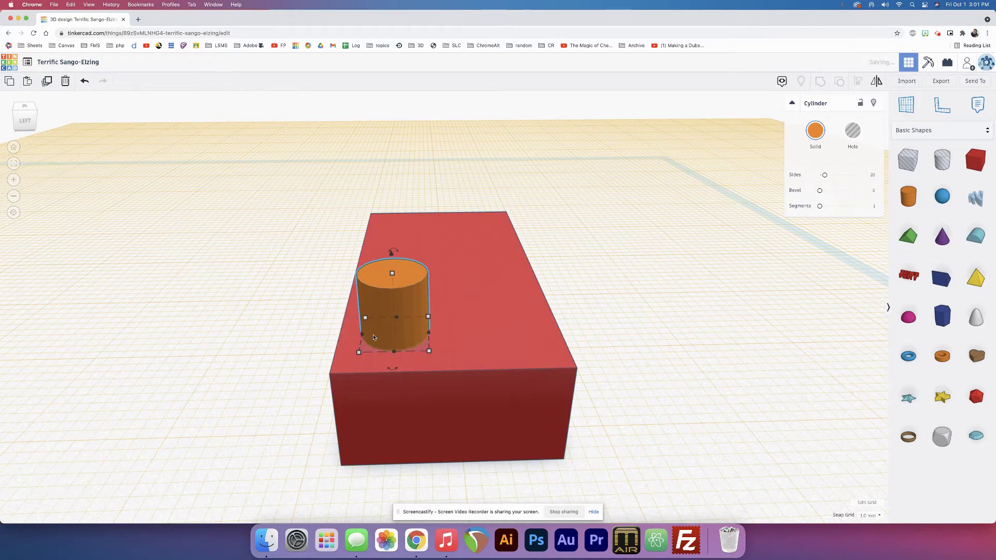
right_drag(373, 337, 365, 397)
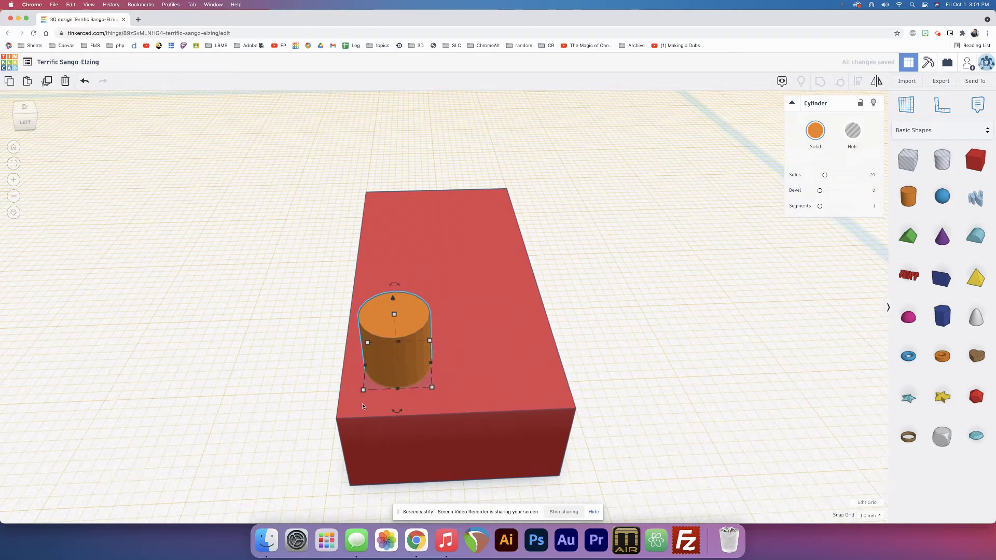
key(Down)
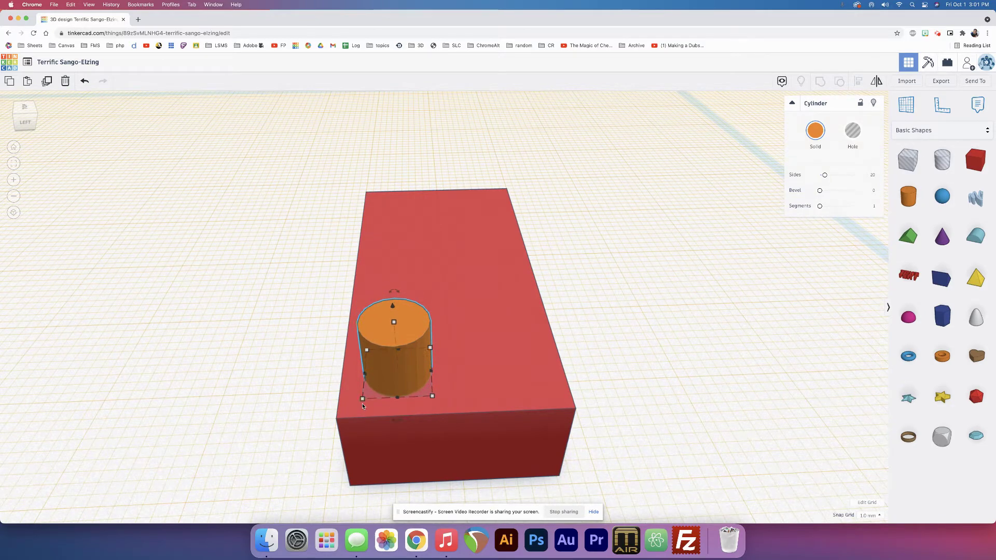
key(Up)
key(Down)
click(371, 389)
drag(394, 324, 391, 351)
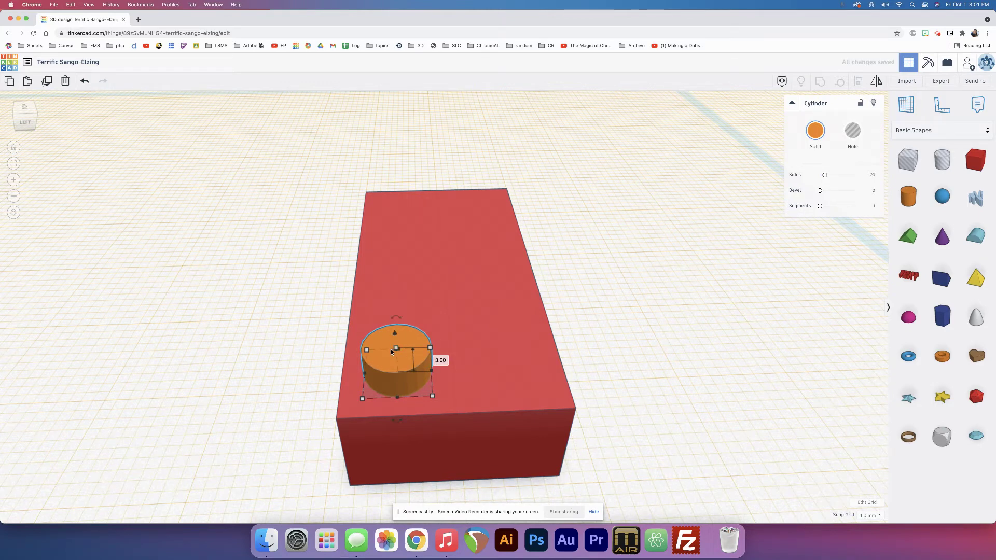
- Duplicate the first stud and move the copy to the right to form a pair
key(ctrl+d)
key(Right)
key(Right)
key(Right)
key(Right)
key(Right)
key(Right)
key(Right)
key(Right)
key(Right)
key(Right)
key(Right)
key(Right)
key(Right)
key(Right)
key(Right)
key(Right)
key(Right)
key(Right)
key(Right)
key(Right)
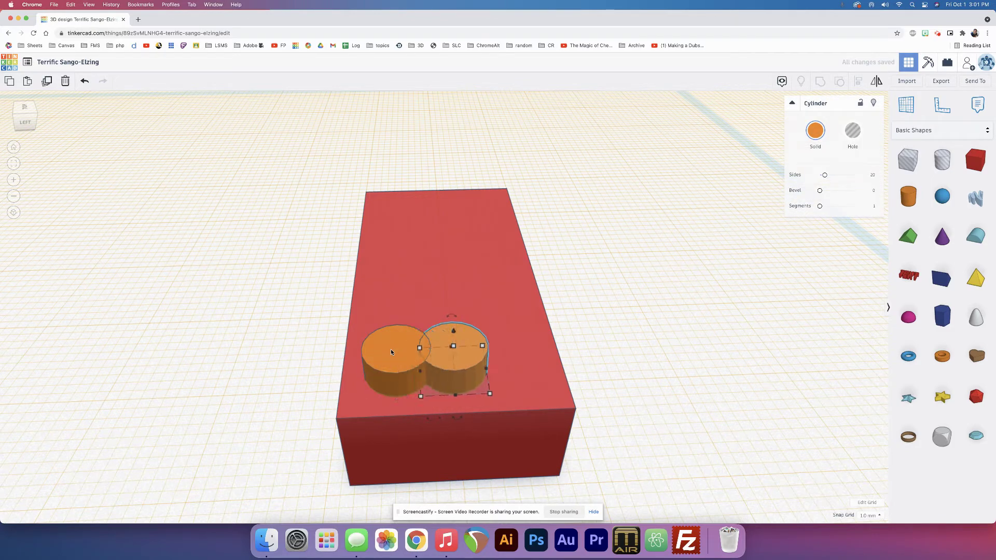
key(Right)
key(Right)
key(Right)
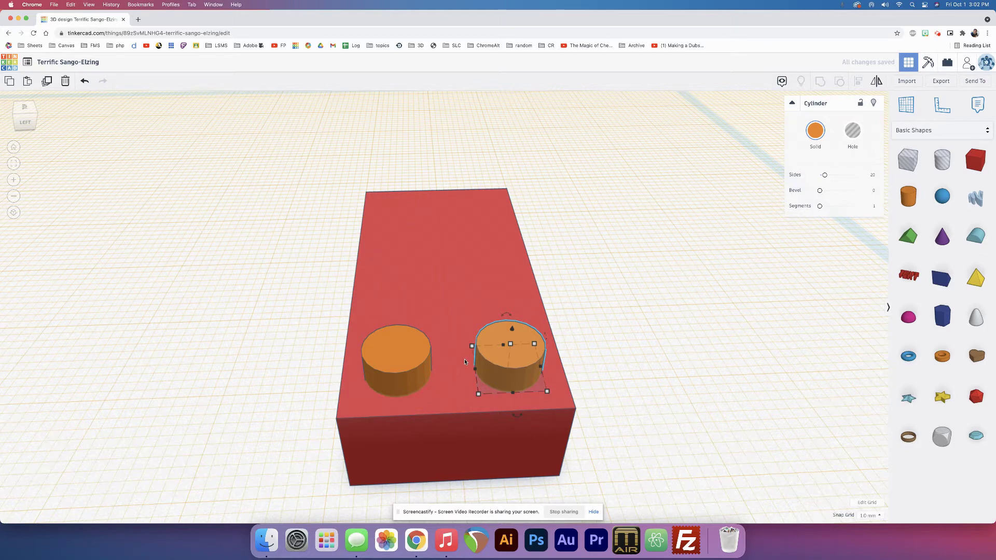
drag(511, 360, 614, 352)
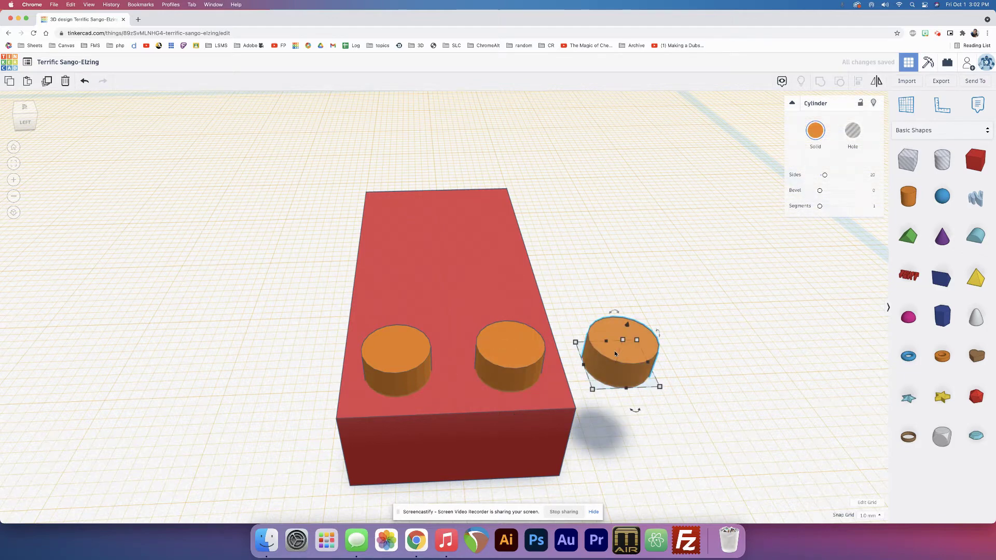
key(ctrl+z)
- Select both studs, duplicate the pair and shift the copies back across the box
click(504, 349)
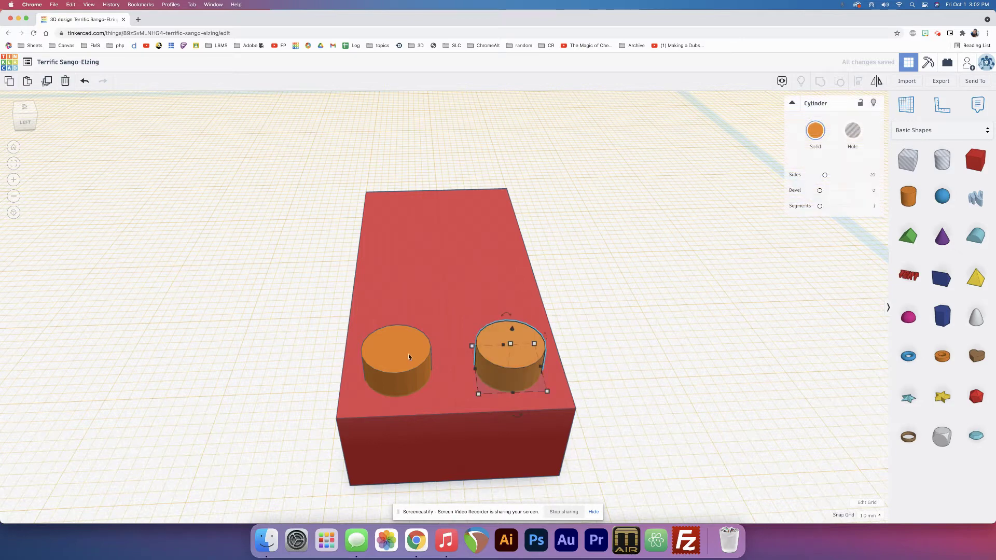
click(407, 353)
shift+click(502, 352)
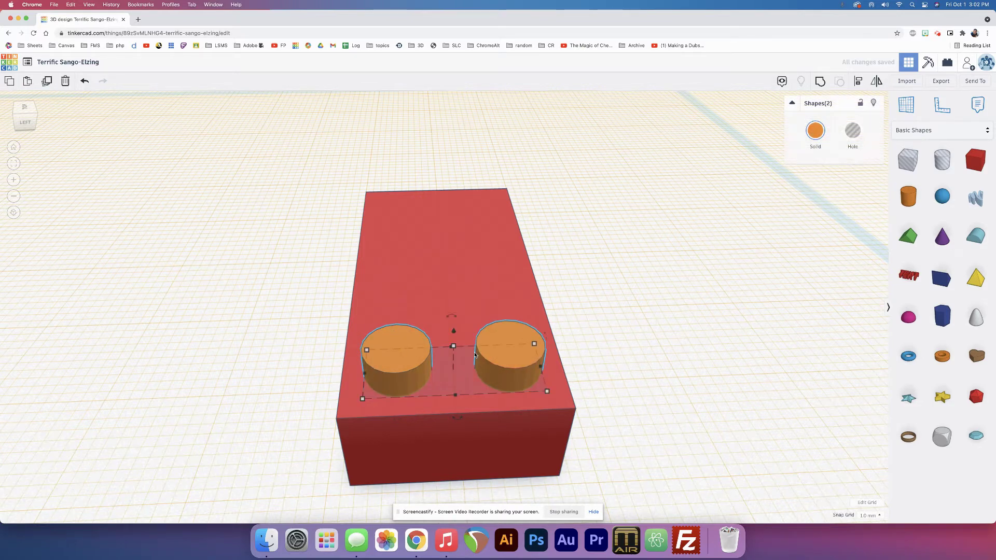
key(ctrl+d)
key(Up)
key(Up)
key(Up)
key(Up)
key(Up)
key(Up)
key(Up)
key(Up)
key(Up)
key(Up)
key(Up)
key(Up)
key(Up)
key(Up)
key(Up)
key(Up)
key(Up)
key(Up)
key(Up)
key(Up)
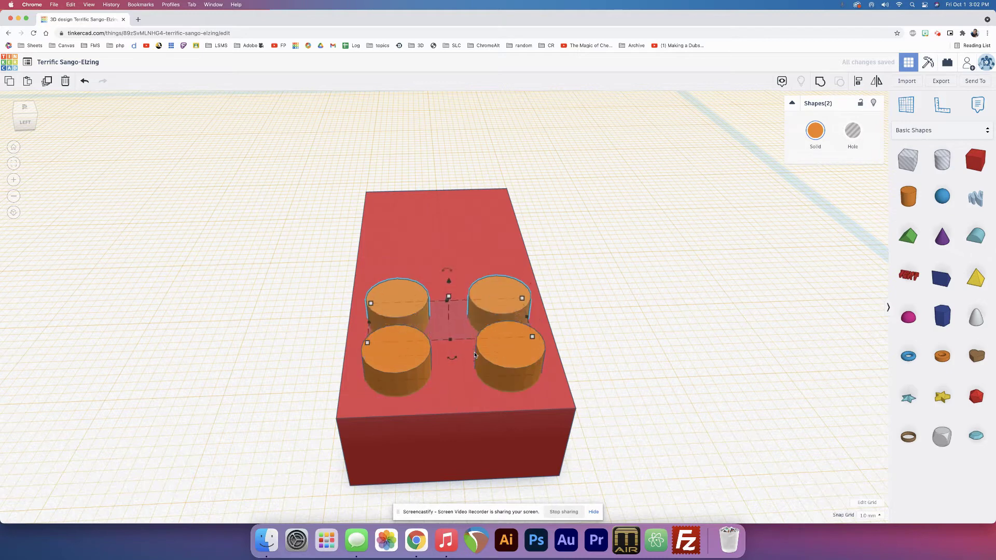
key(Up)
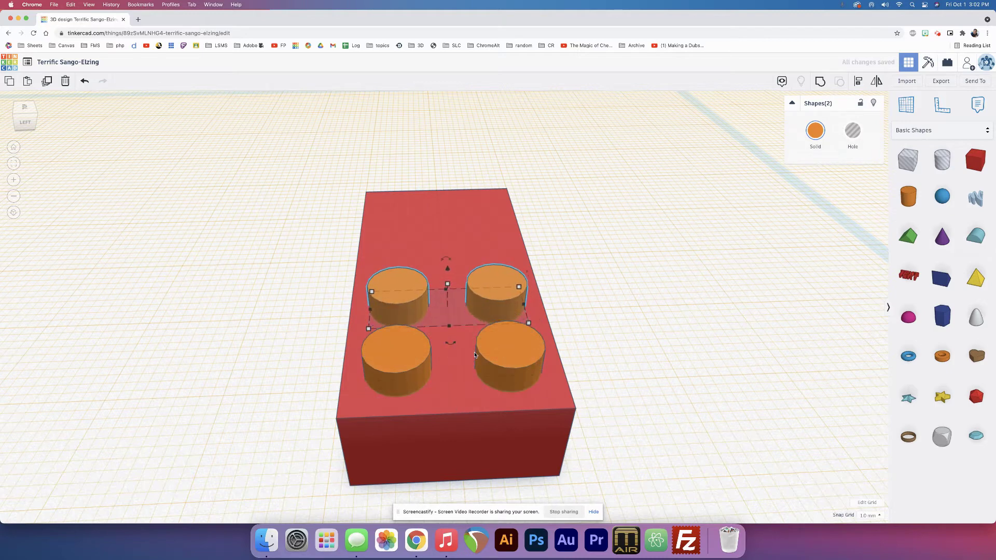
- Duplicate the stud pairs twice more to complete two rows of four
right_drag(475, 355, 673, 350)
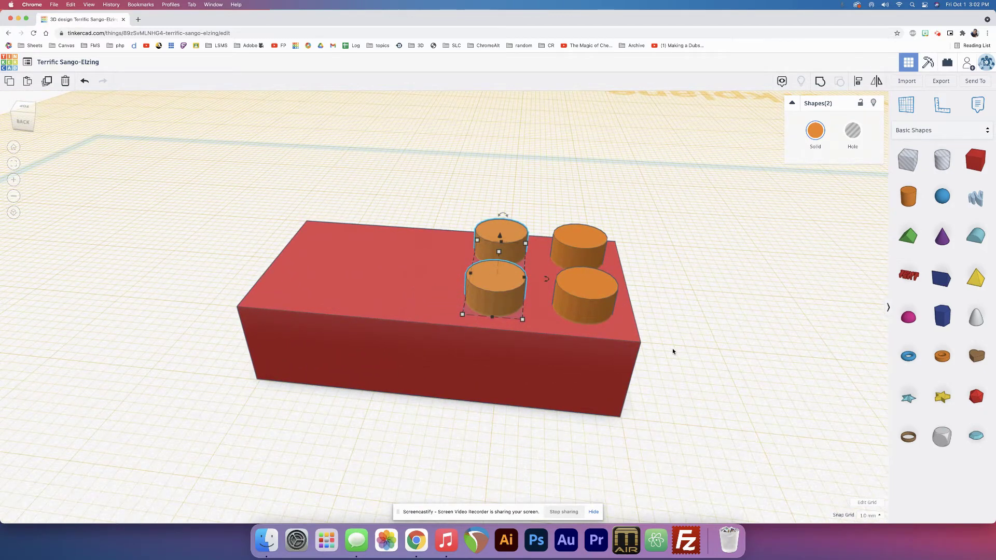
key(ctrl+d)
key(ctrl+d)
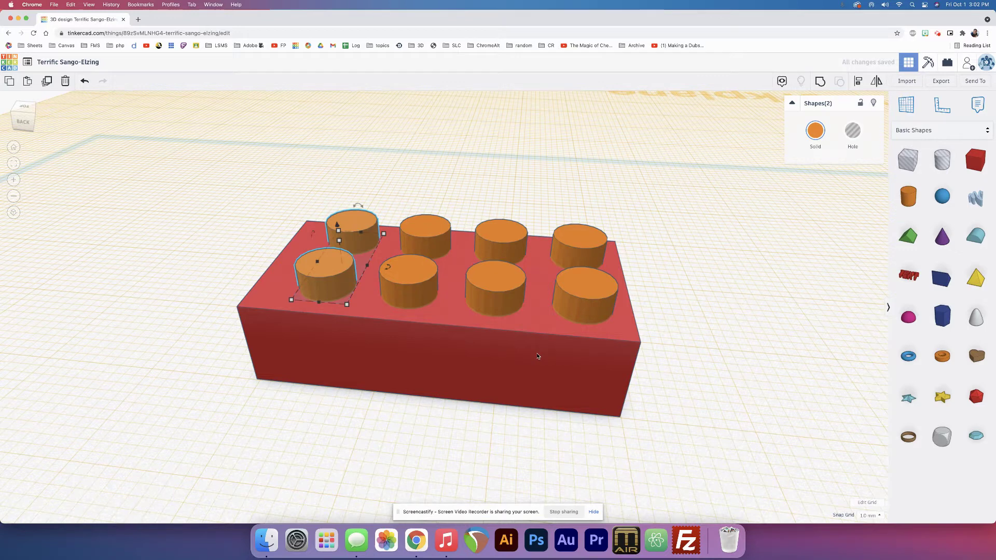
middle_drag(540, 353, 692, 366)
middle_drag(464, 369, 498, 370)
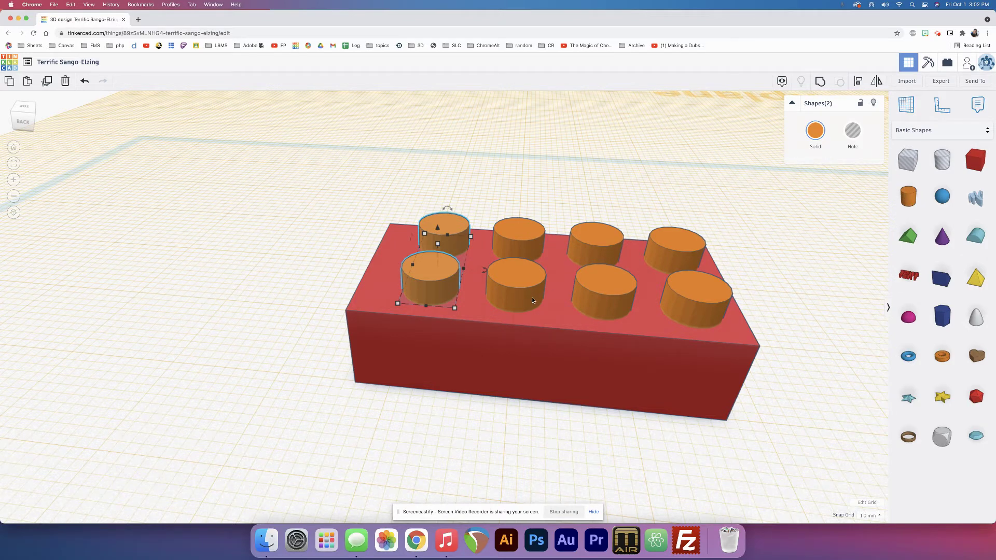
right_drag(531, 296, 533, 269)
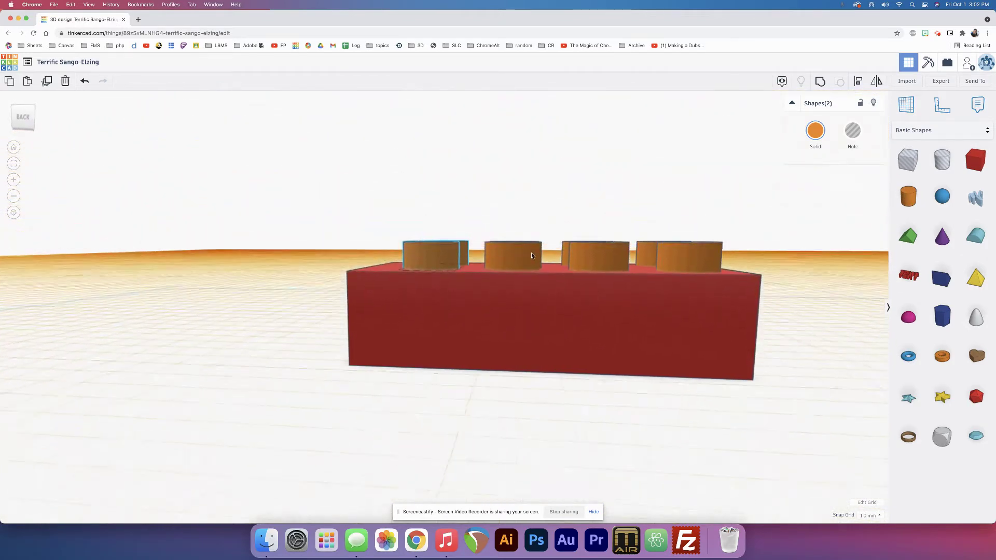
- Group all eight studs with Ctrl+G and nudge the group left, then back right
drag(357, 232, 732, 247)
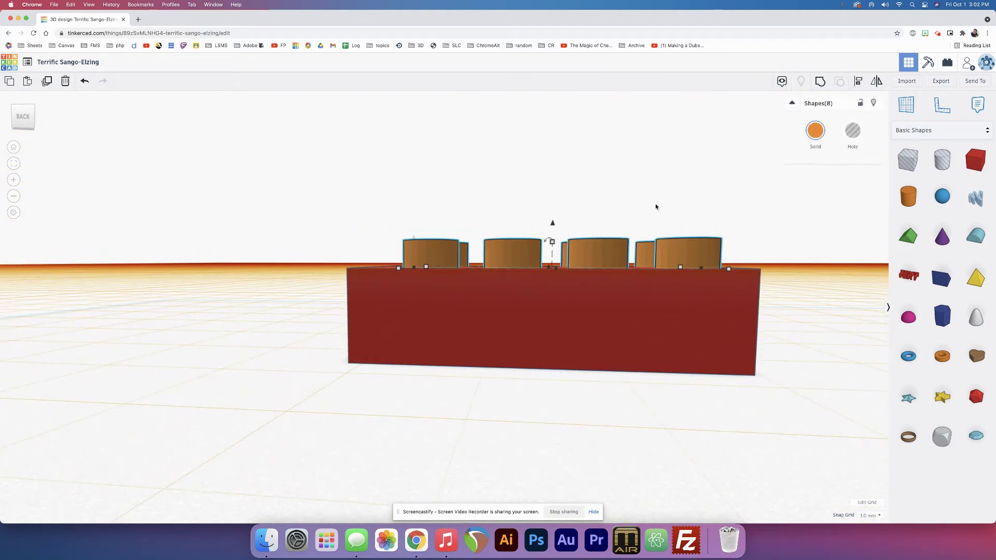
key(ctrl+g)
right_drag(584, 182, 580, 236)
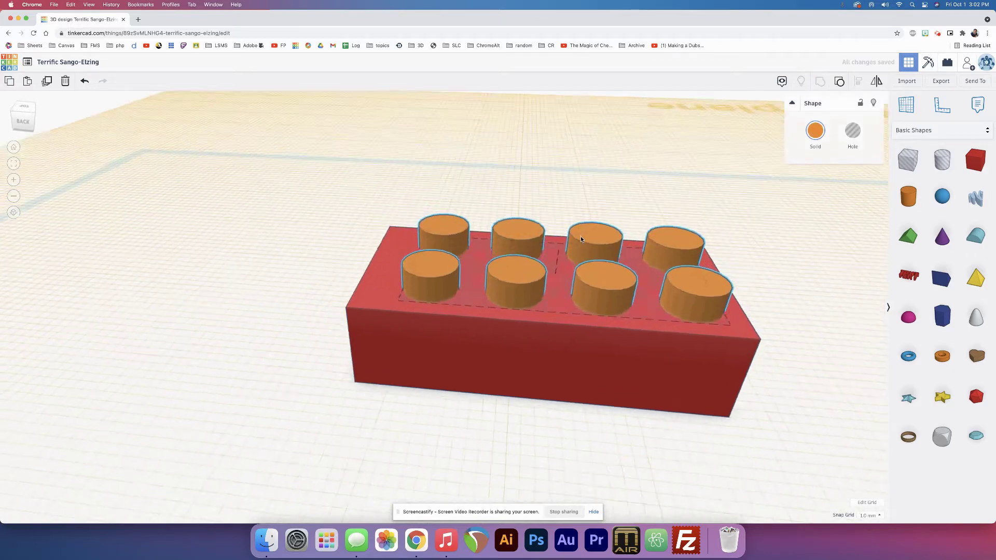
key(Left)
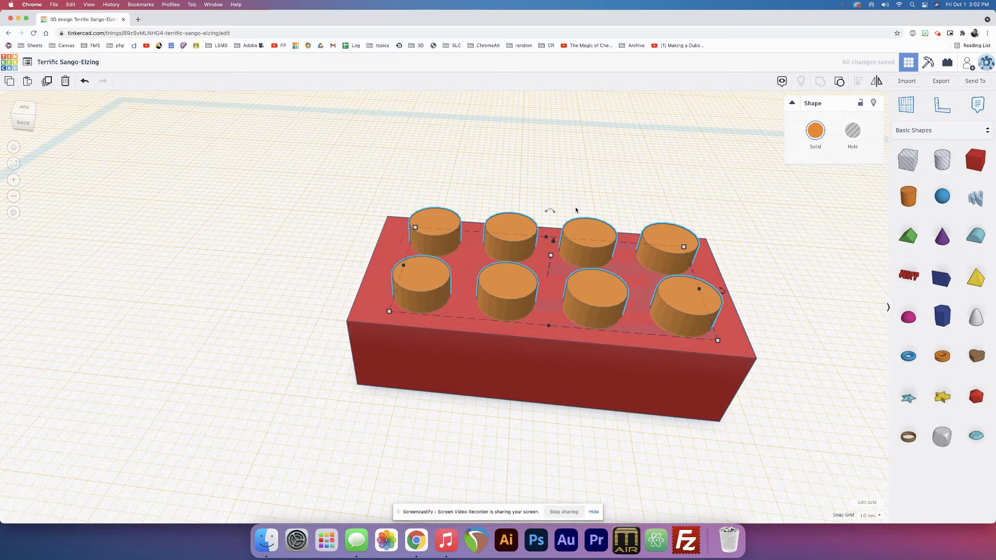
key(Left)
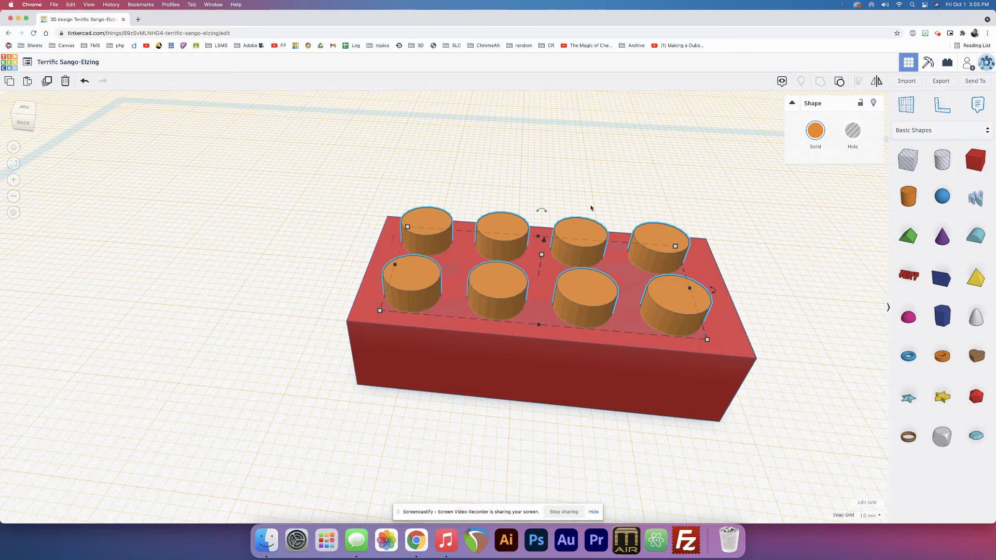
key(Right)
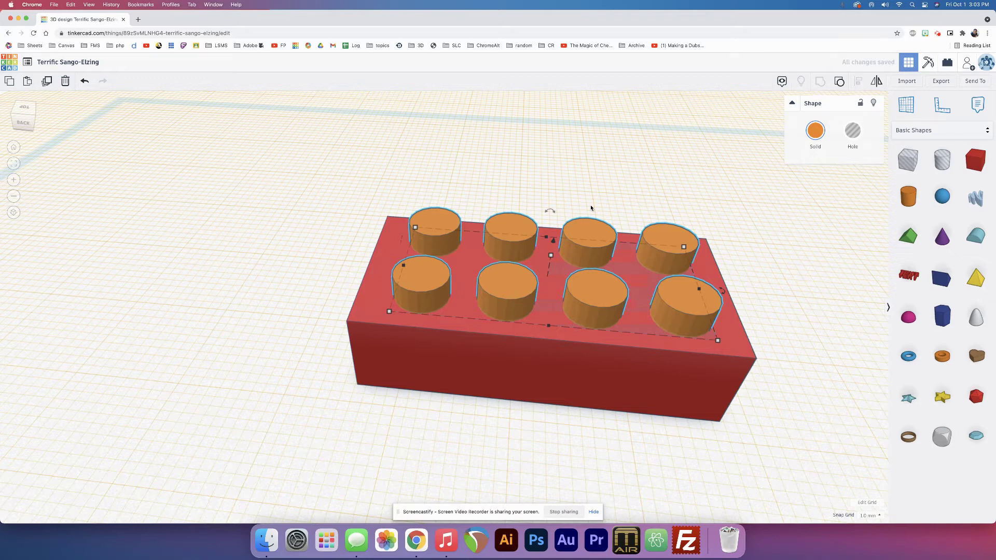
key(Right)
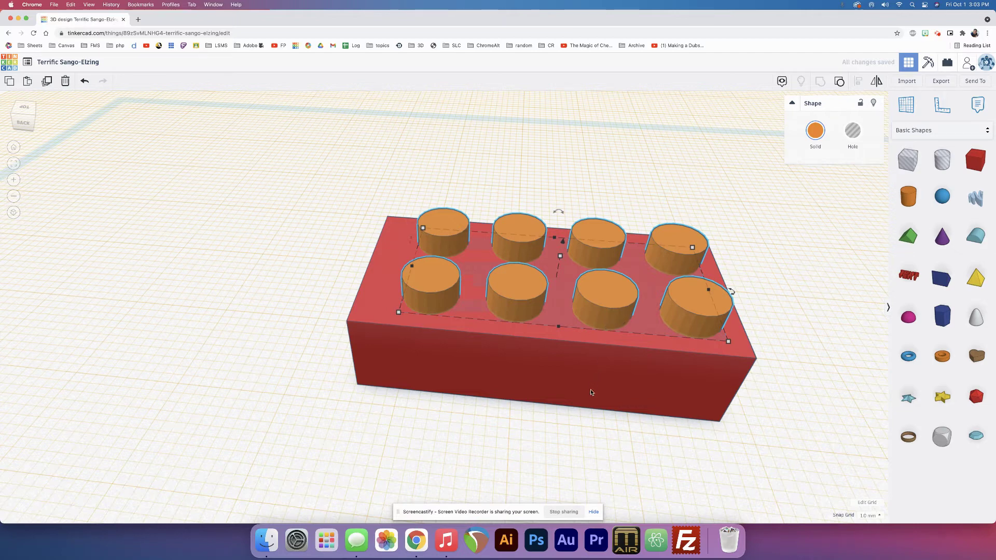
- Shift the first three, then two, then one stud right to even the spacing
click(758, 435)
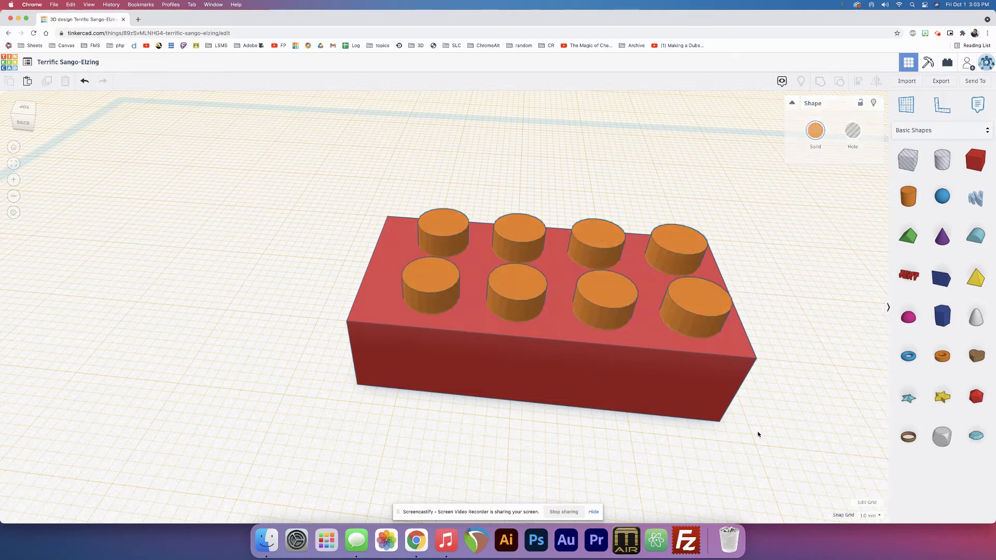
right_drag(757, 435, 623, 320)
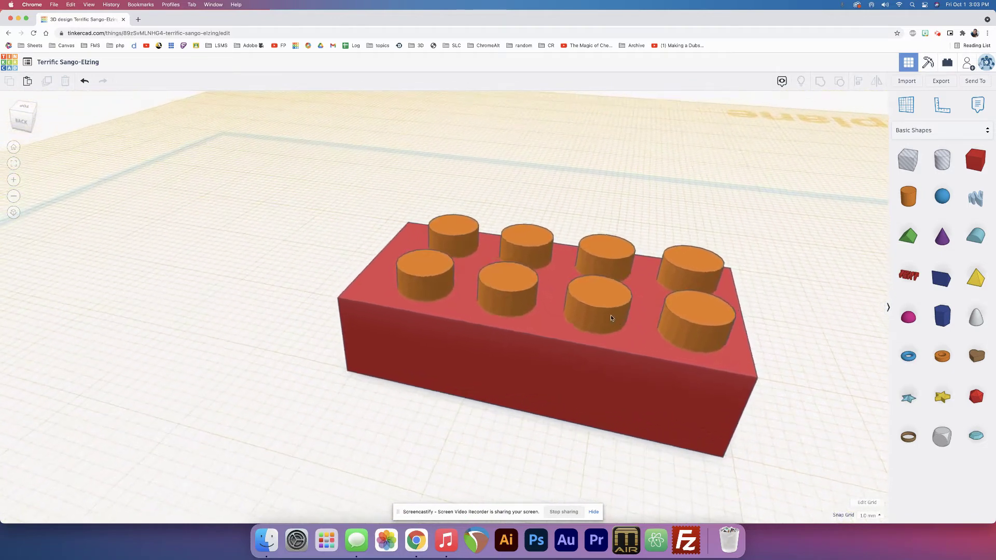
right_drag(611, 317, 603, 317)
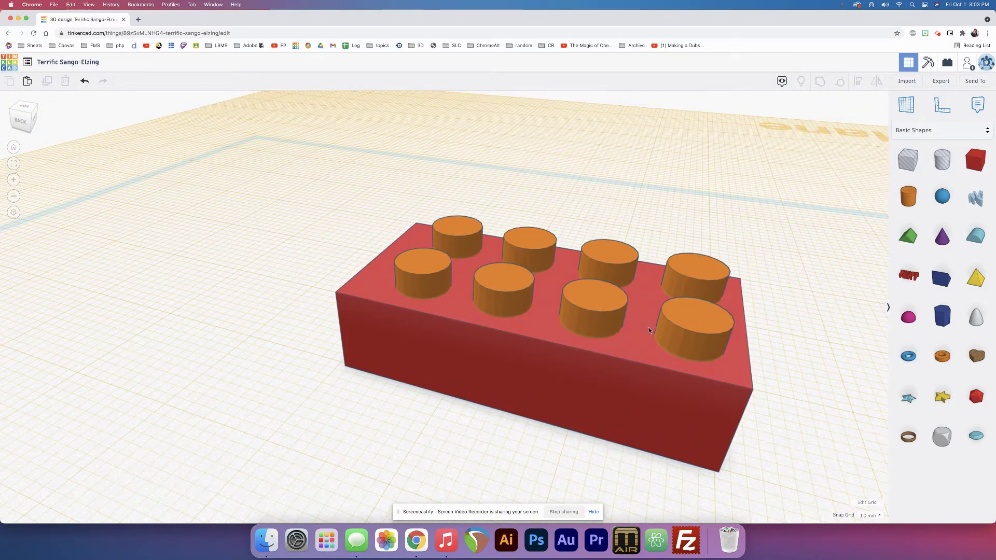
right_drag(640, 313, 663, 277)
click(625, 270)
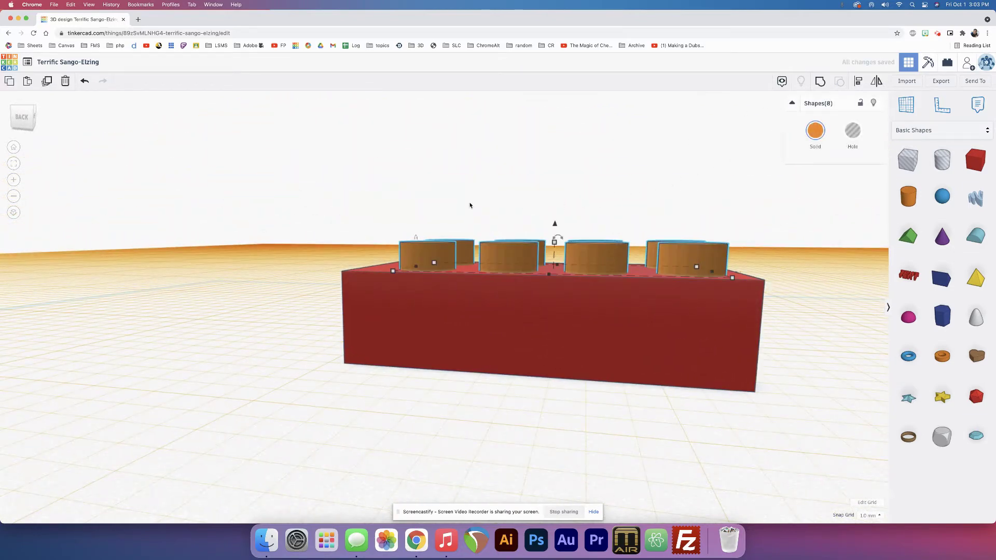
drag(418, 213, 588, 253)
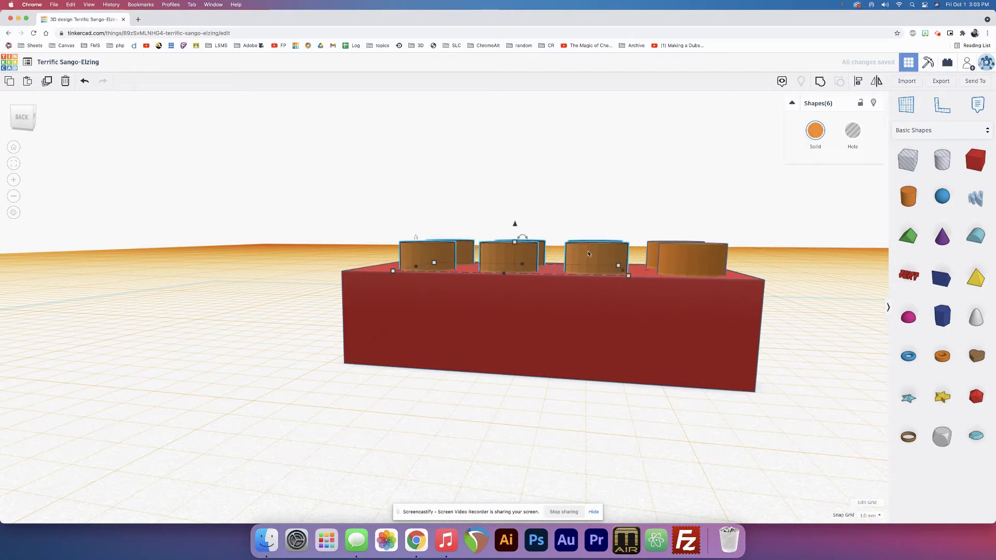
key(Right)
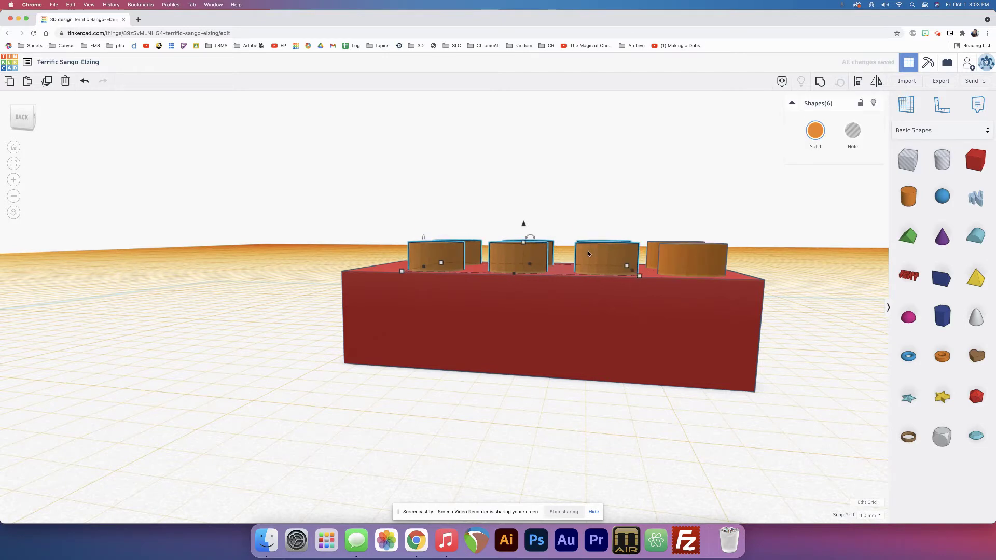
drag(444, 215, 512, 251)
key(Right)
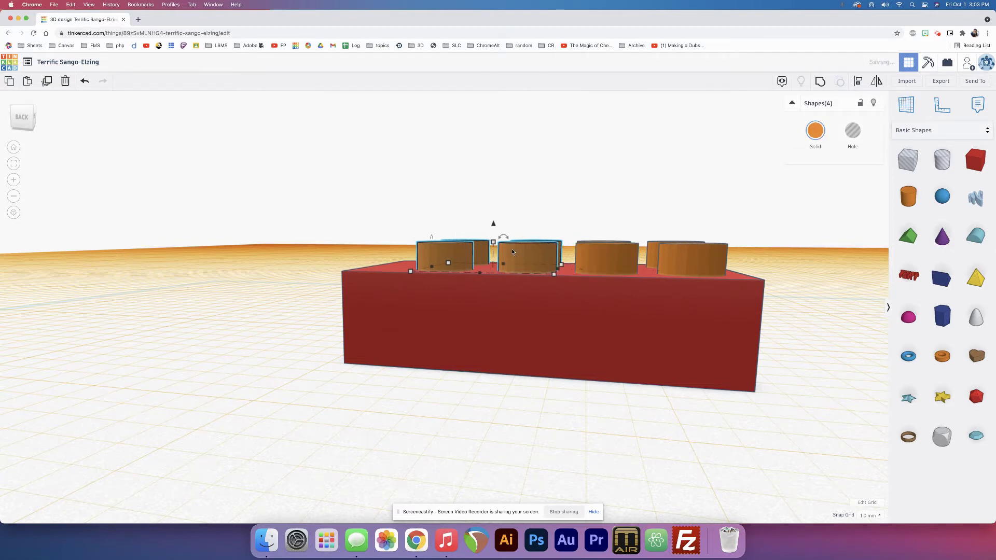
click(458, 252)
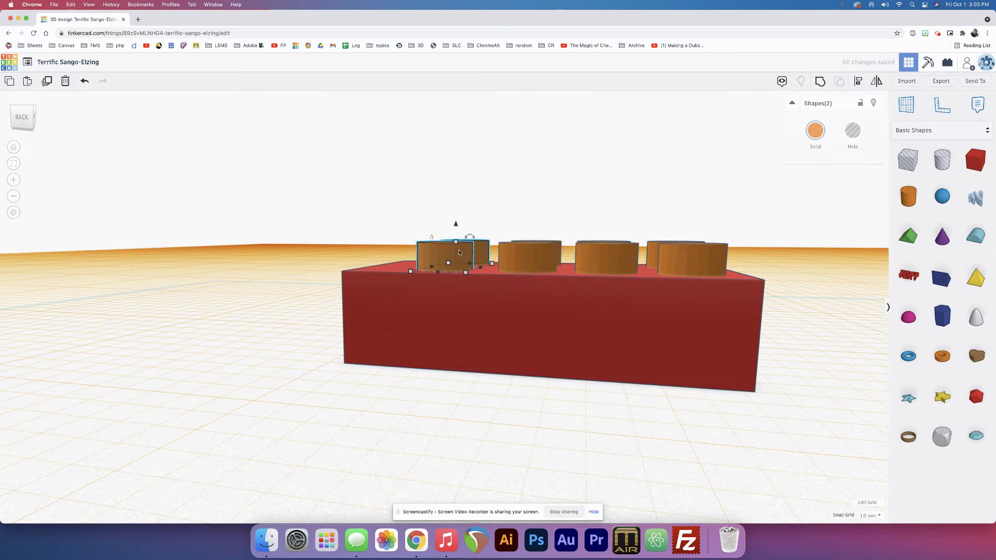
key(Right)
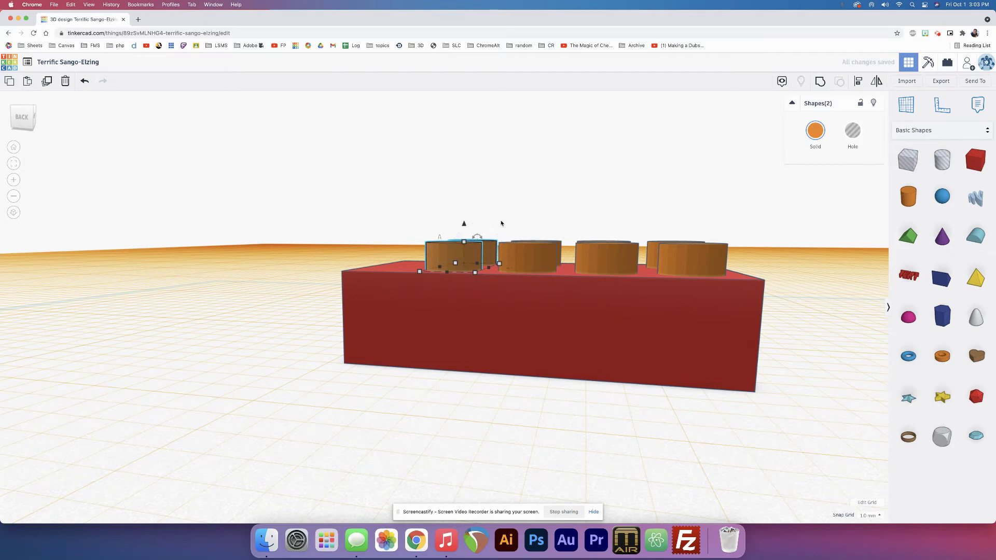
right_drag(511, 239, 510, 337)
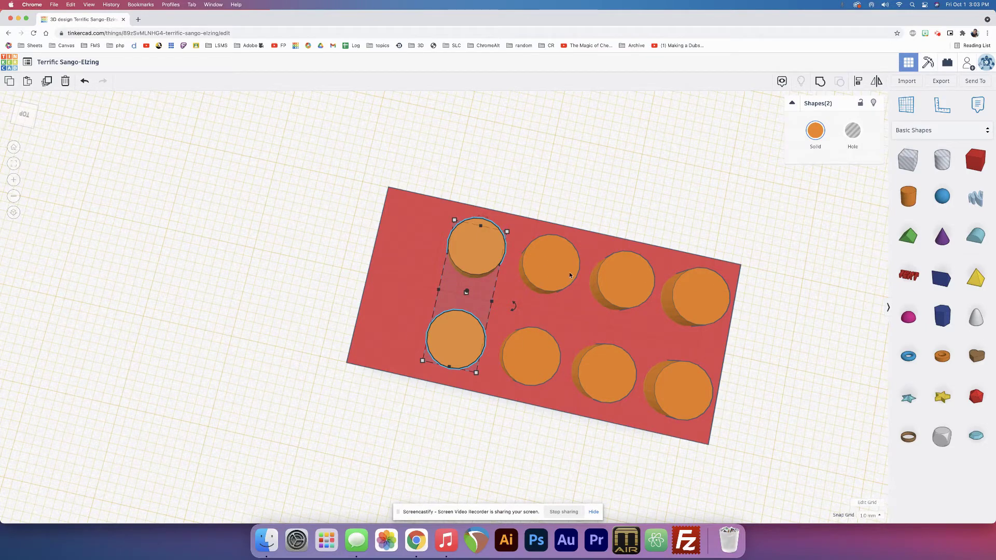
- Shorten the red base box's length from 40.00 to 34.00 mm
click(377, 256)
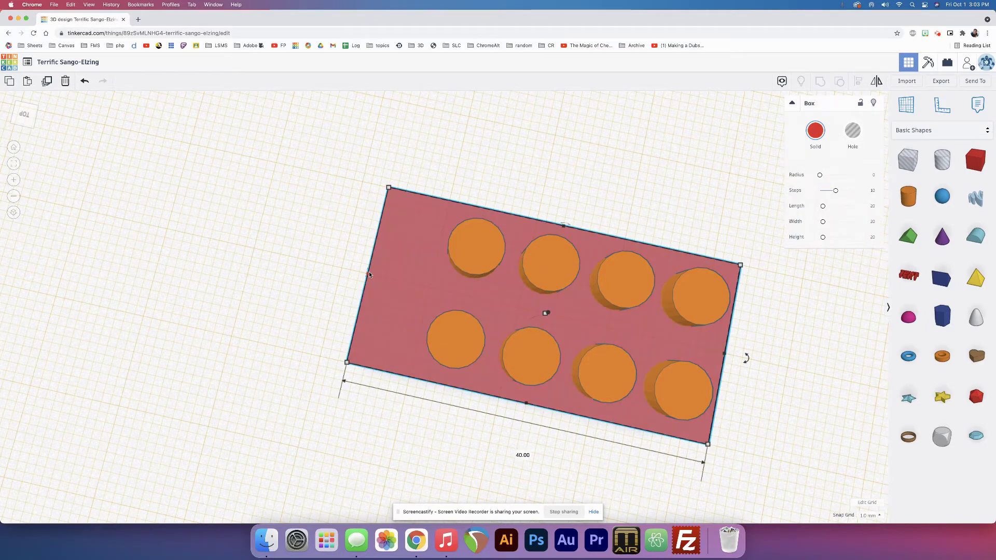
drag(380, 278, 422, 285)
right_drag(422, 284, 452, 245)
right_drag(536, 245, 511, 235)
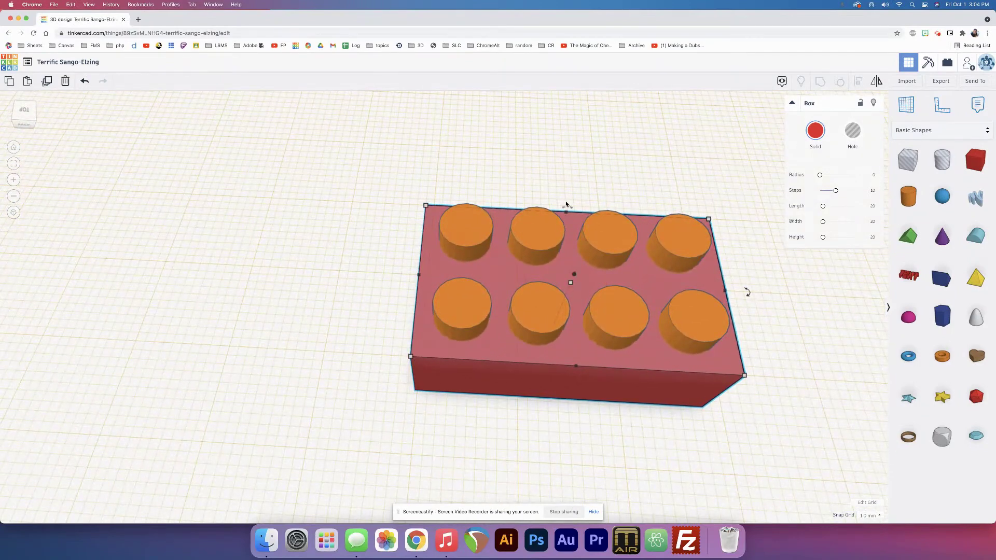
scroll(546, 192, down, 5)
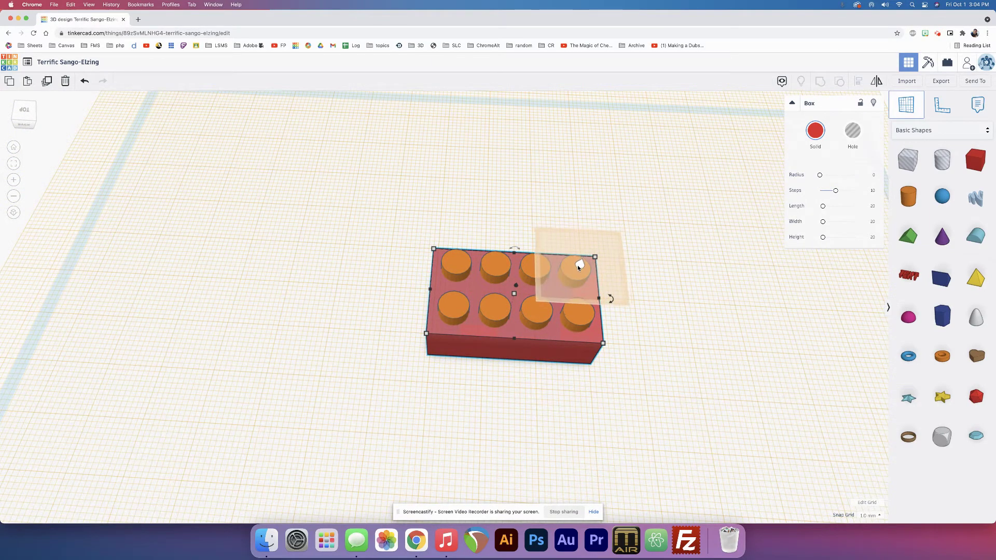
- Add a TEXT shape next to the brick and return to the home view
click(574, 267)
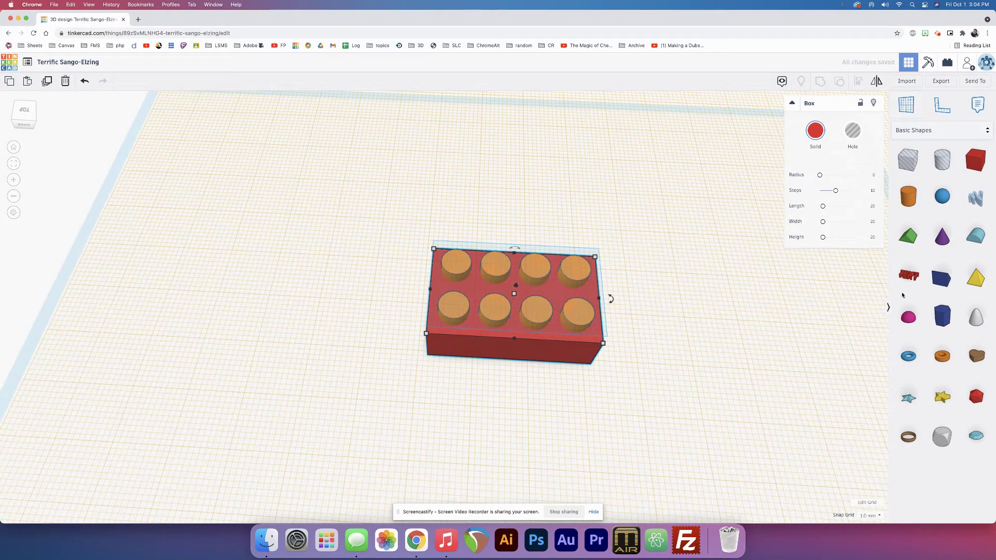
click(906, 280)
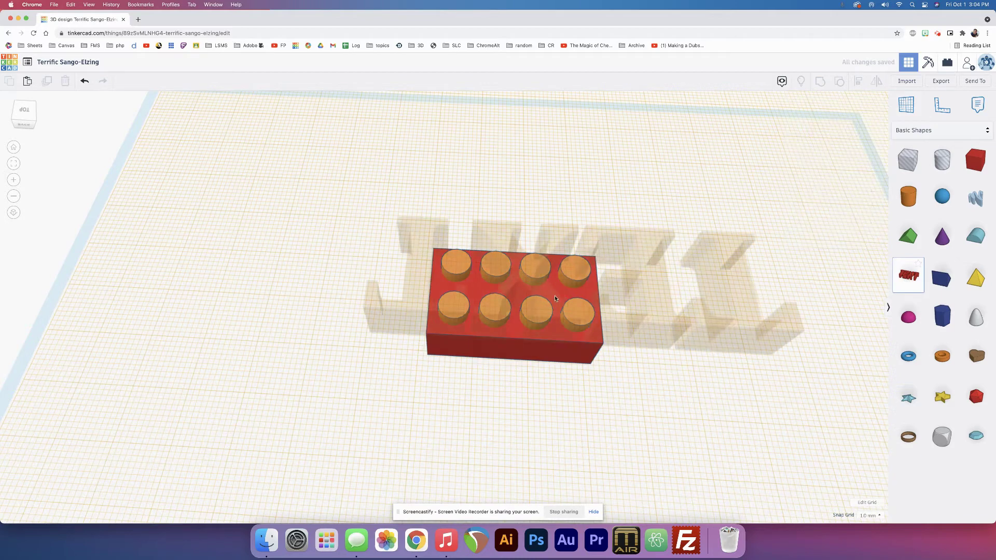
click(530, 280)
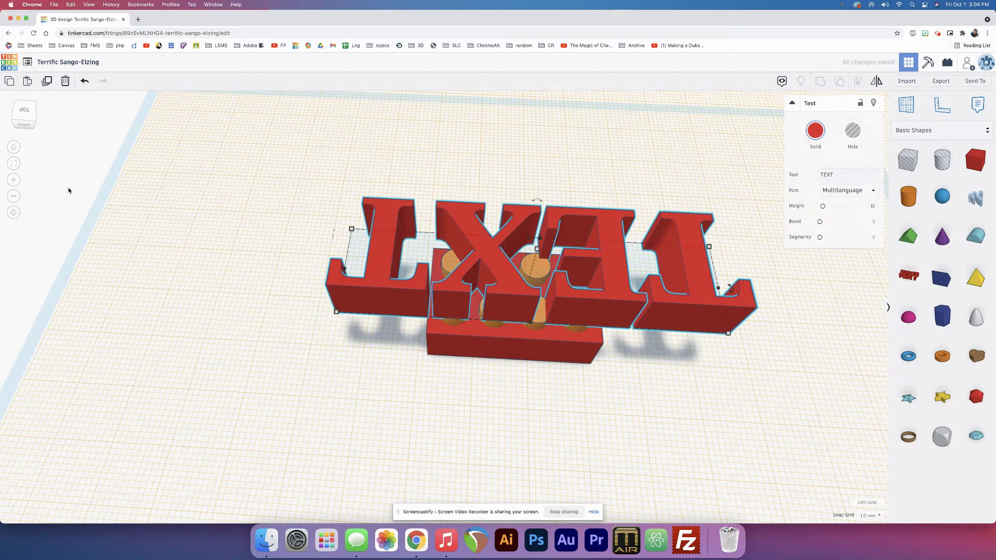
click(13, 149)
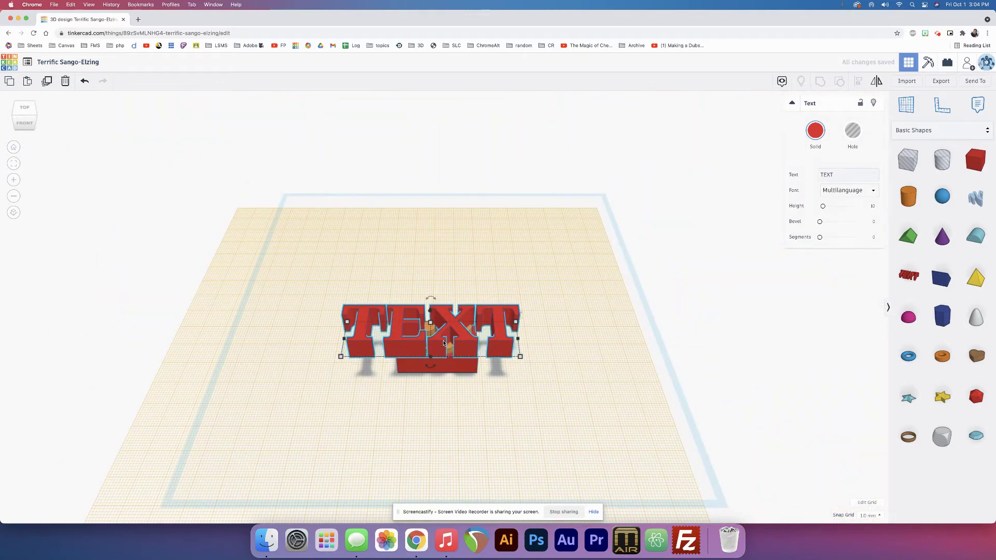
scroll(444, 343, up, 3)
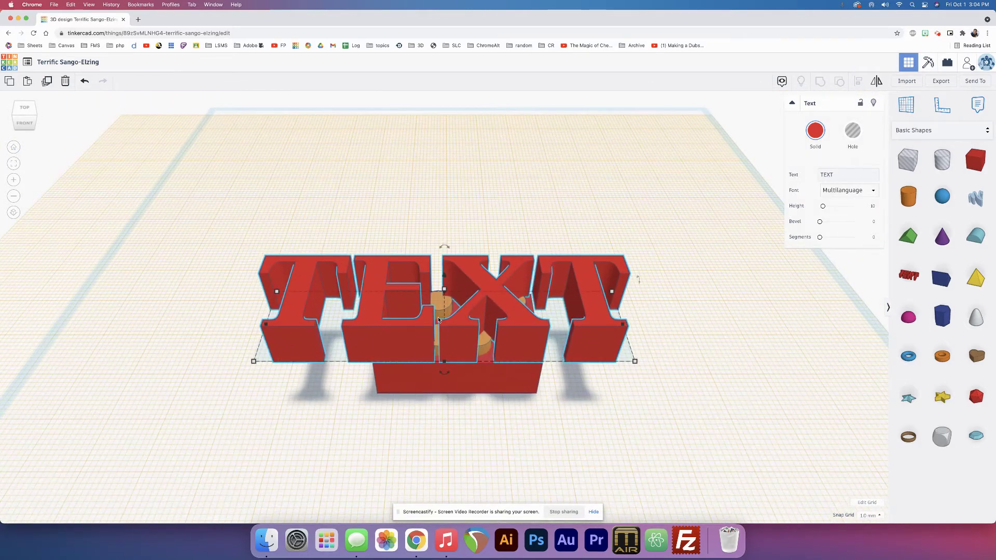
- Set the text font to Sans and scale it down to about 20.34 by 6.94 mm
click(833, 191)
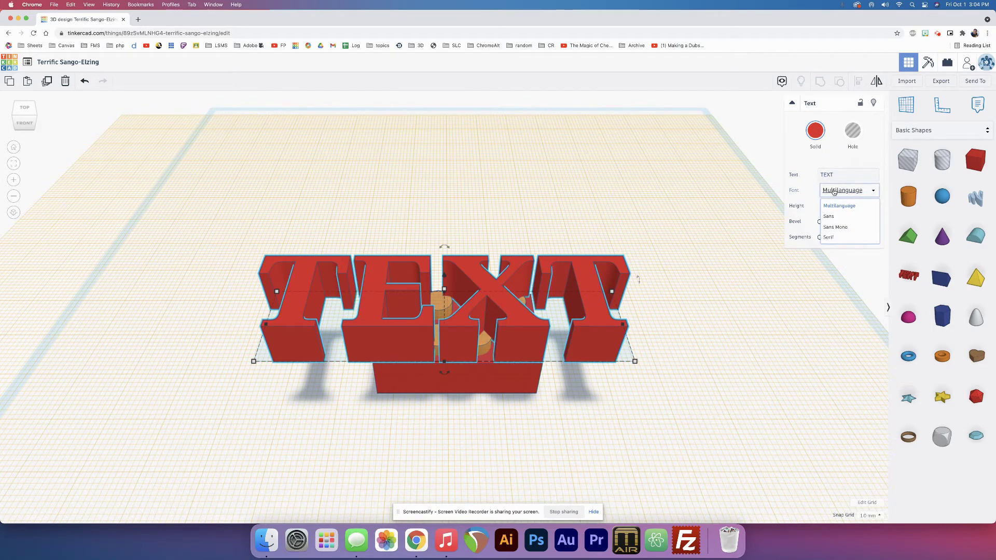
click(832, 217)
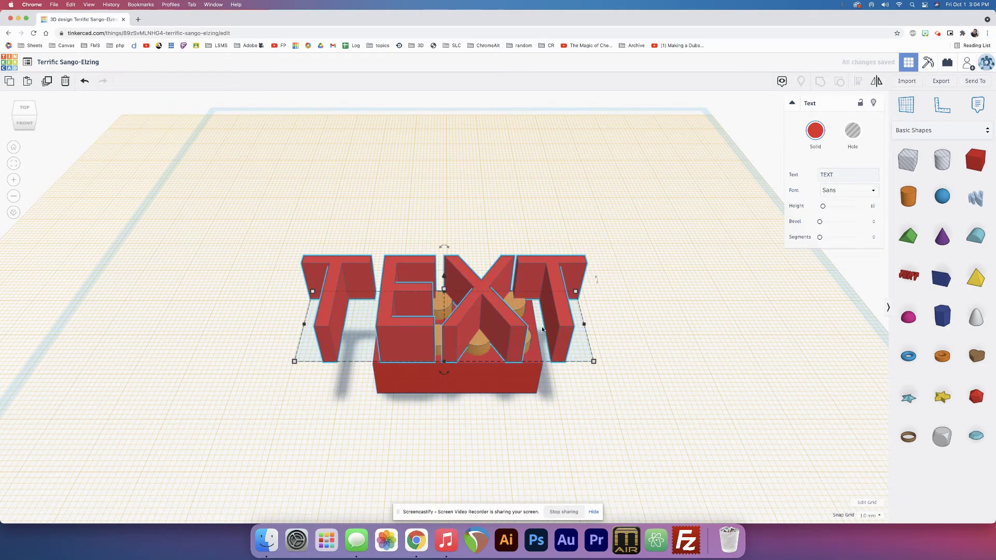
mouse_move(313, 295)
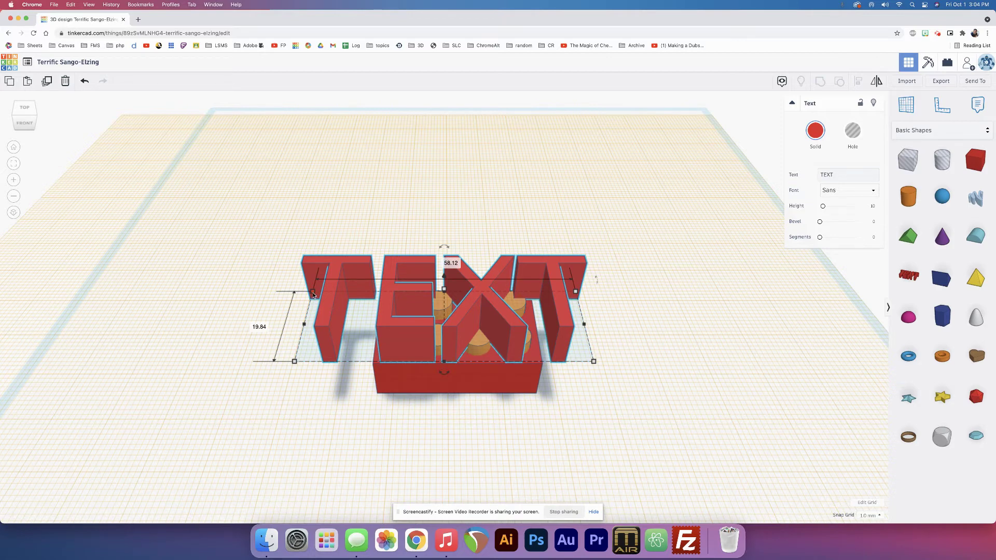
shift+drag(314, 294, 575, 360)
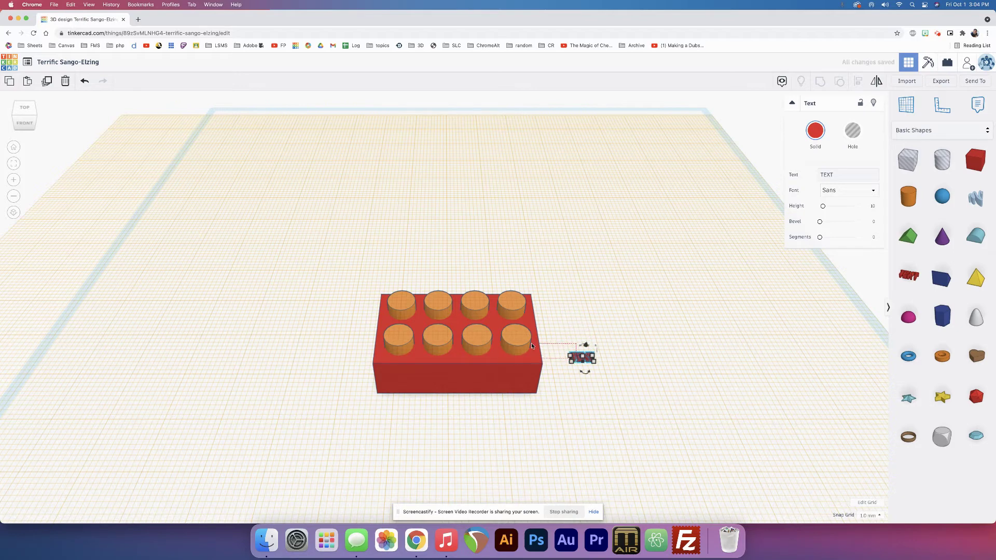
key(super+a)
- Move the TEXT onto the back-left stud and zoom in to check it
click(632, 352)
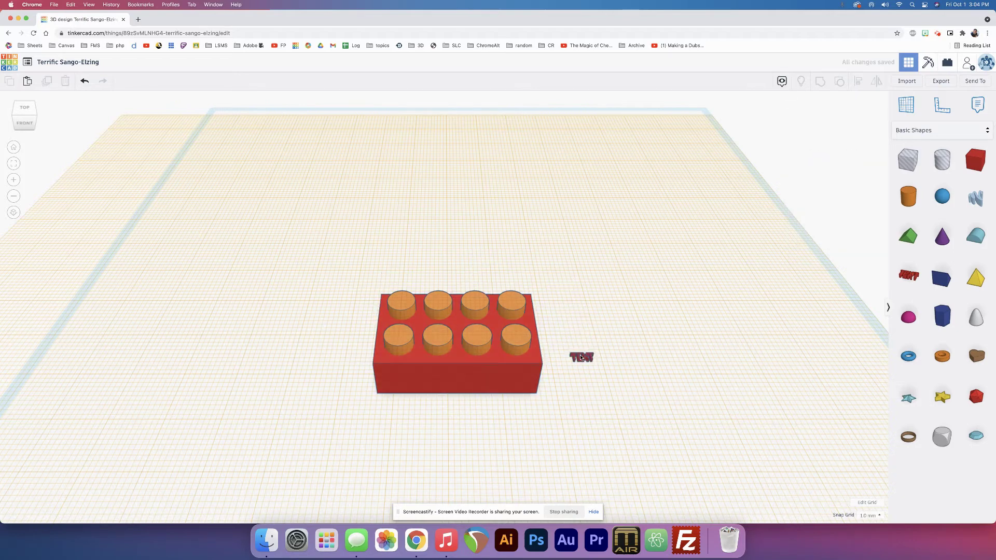
drag(581, 357, 400, 296)
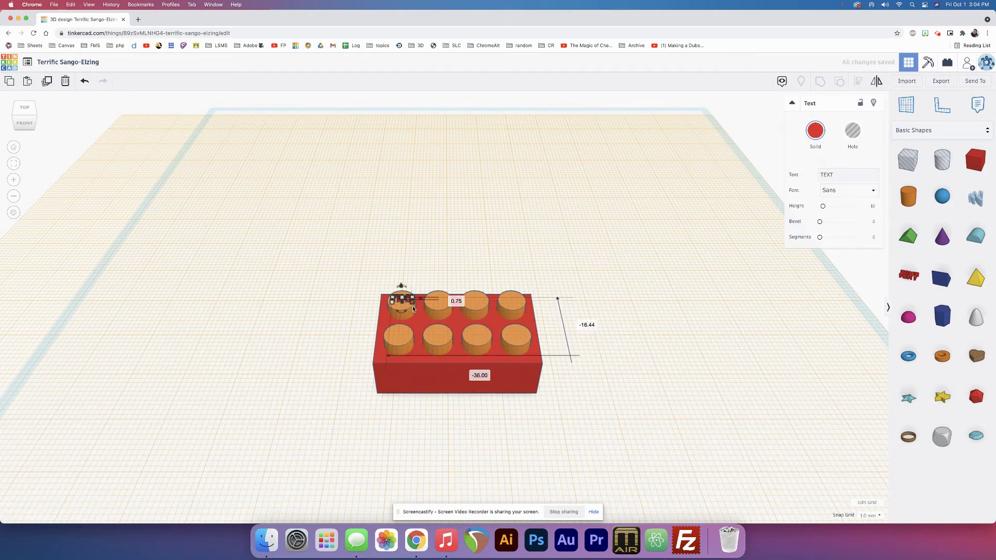
scroll(414, 309, up, 3)
key(f)
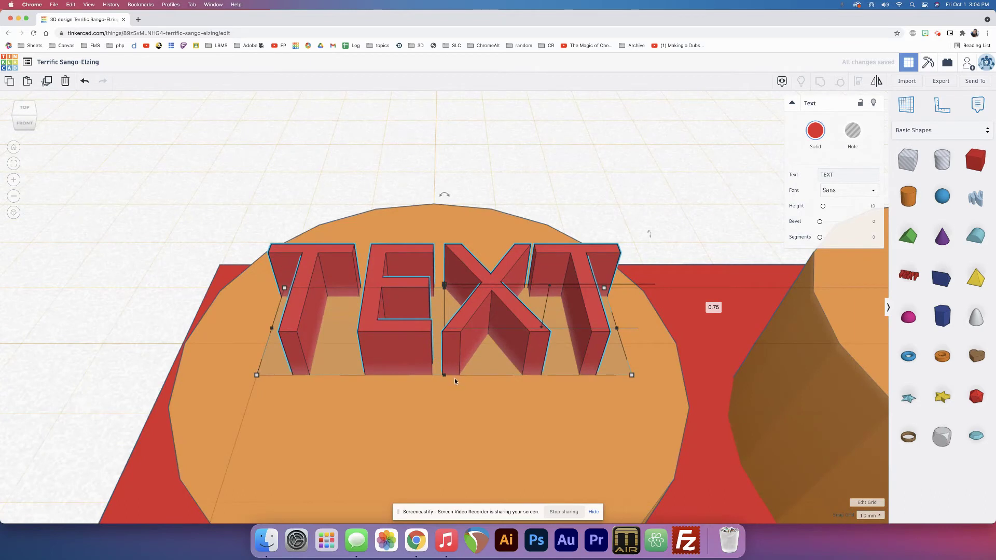
right_drag(461, 408, 459, 387)
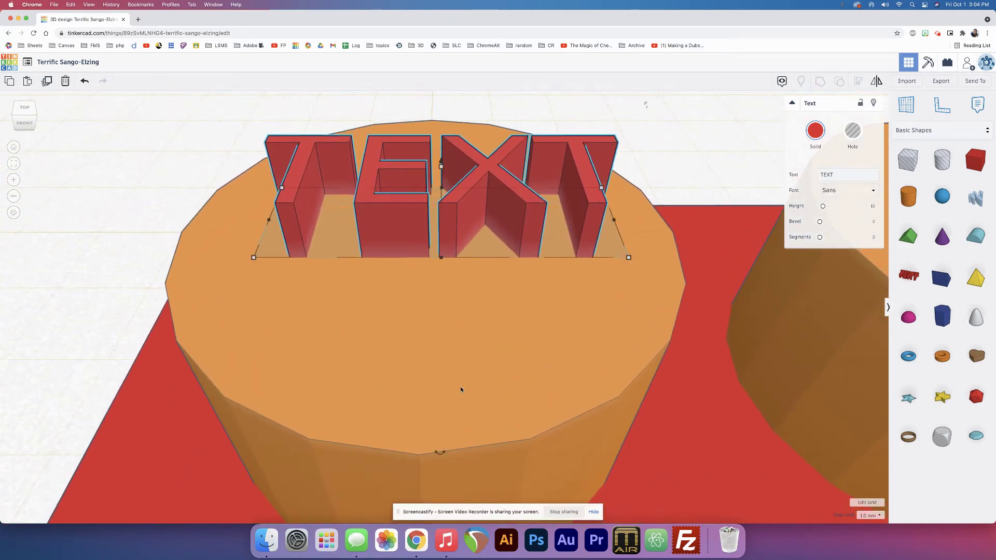
scroll(461, 390, down, 5)
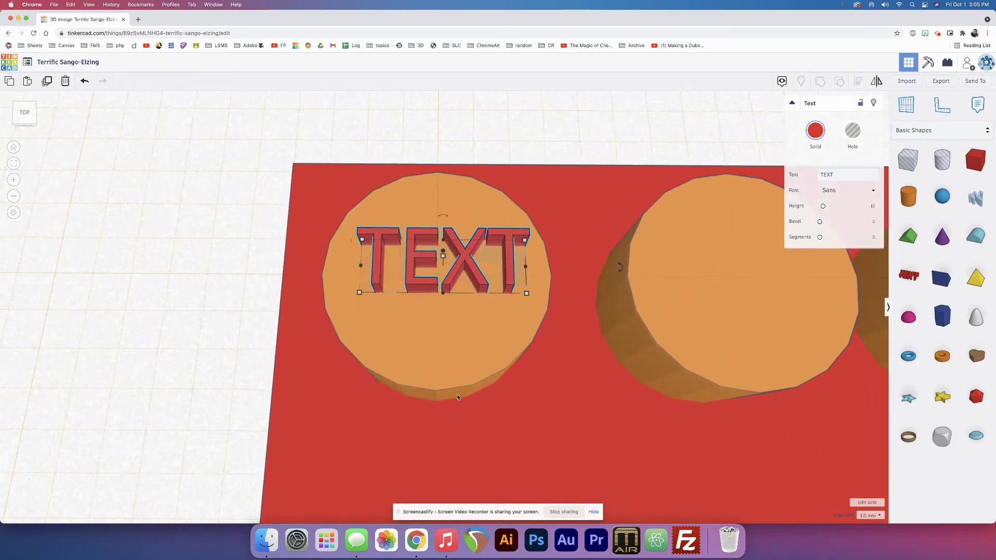
- Nudge the TEXT front and back to centre it across the stud
key(Down)
key(Down)
key(Down)
key(Down)
key(Down)
key(Up)
key(Down)
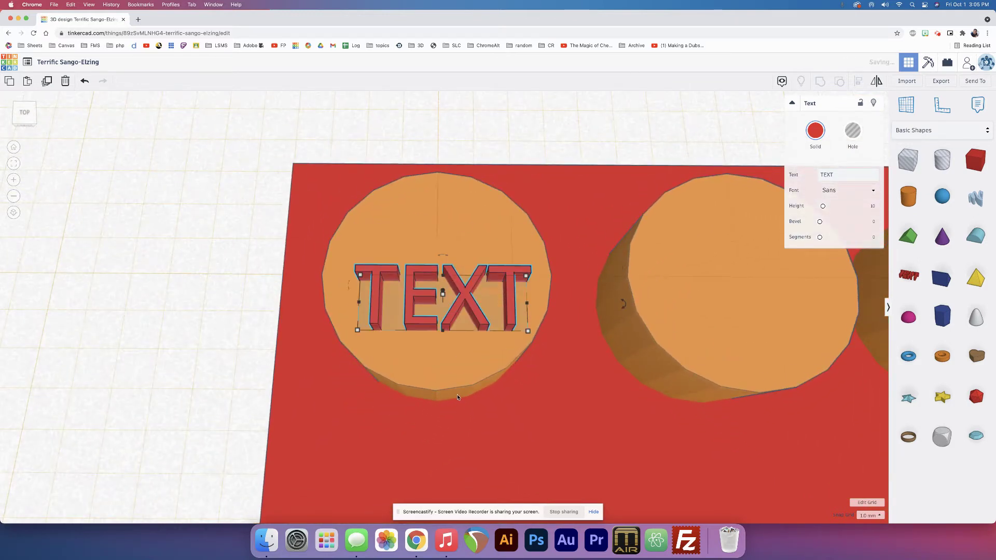
key(Up)
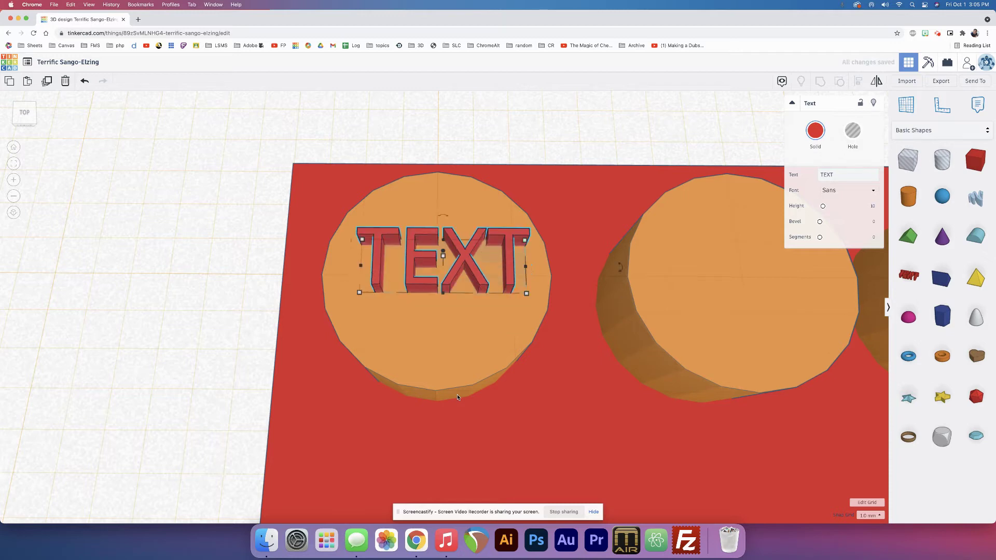
key(Down)
key(Up)
right_drag(437, 329, 436, 348)
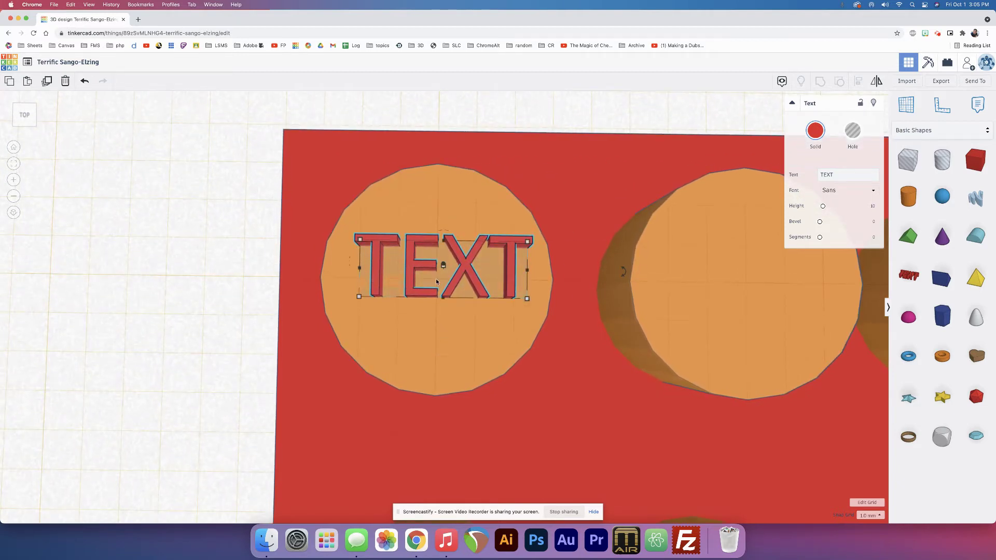
- Set the snap grid to 0.5 mm and nudge the TEXT front and back
click(868, 515)
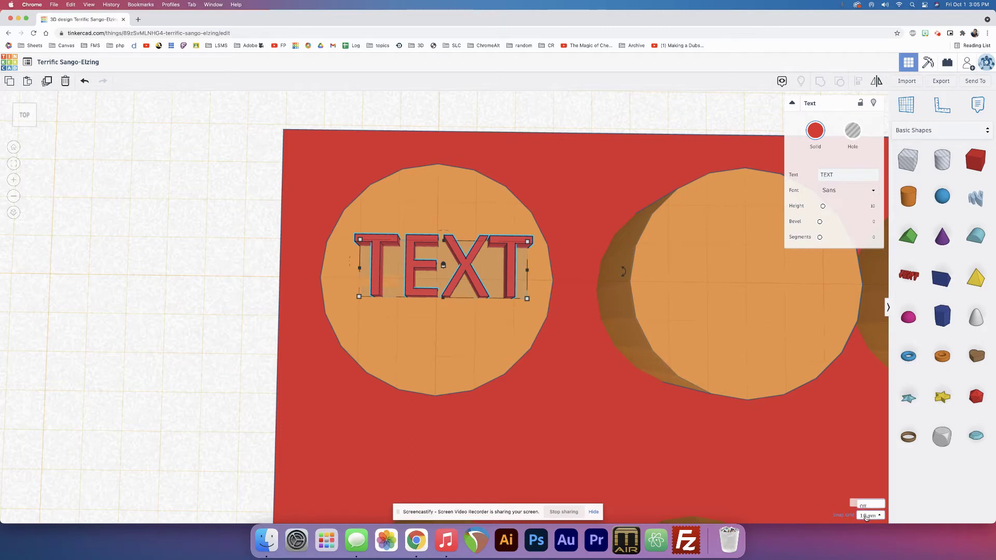
click(867, 468)
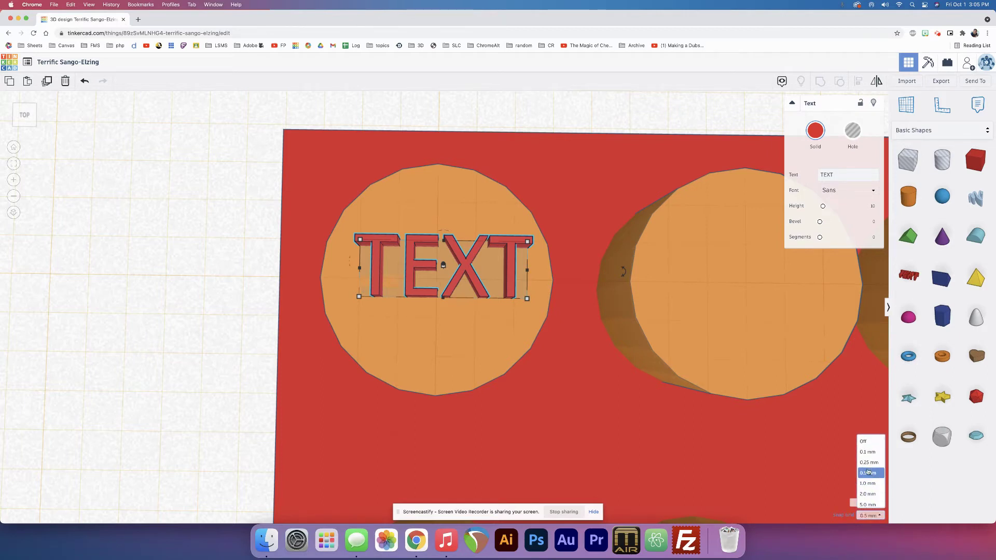
key(Down)
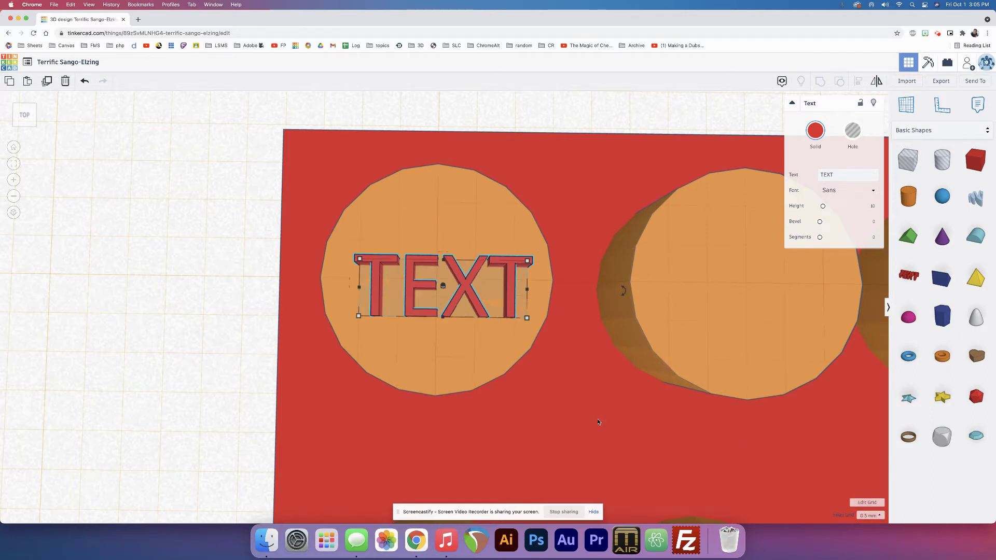
key(Up)
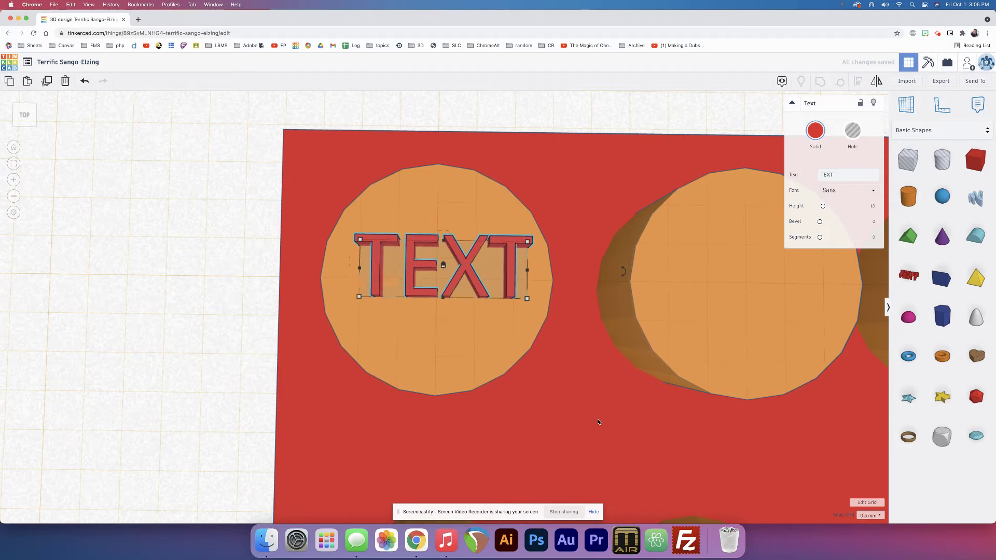
key(Down)
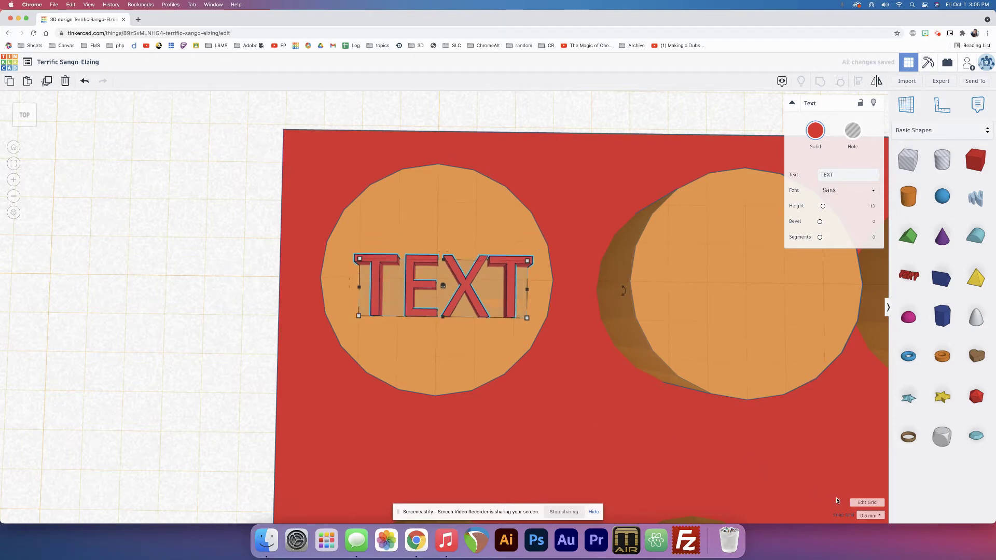
- Switch the snap grid to 0.25 mm and nudge the TEXT back and left
click(869, 516)
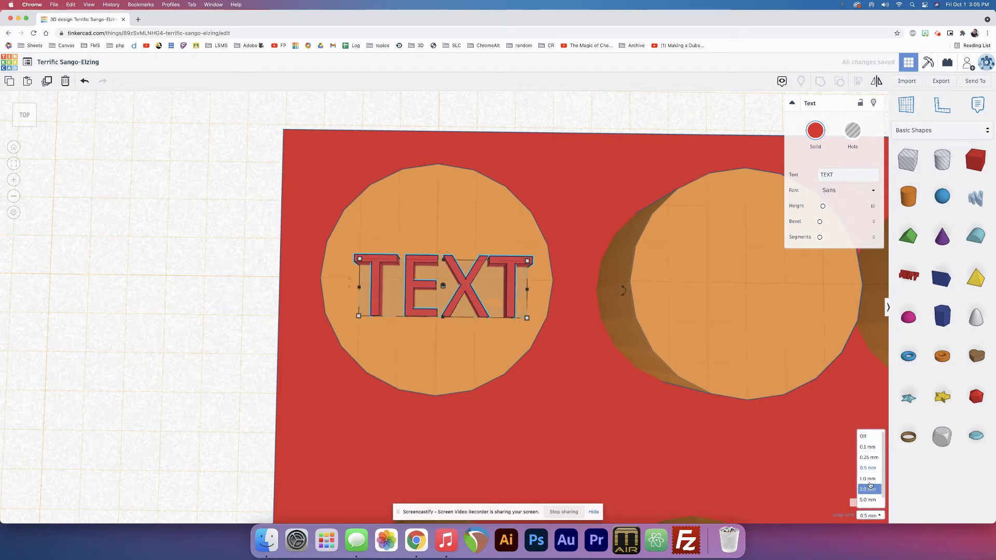
click(870, 457)
key(Up)
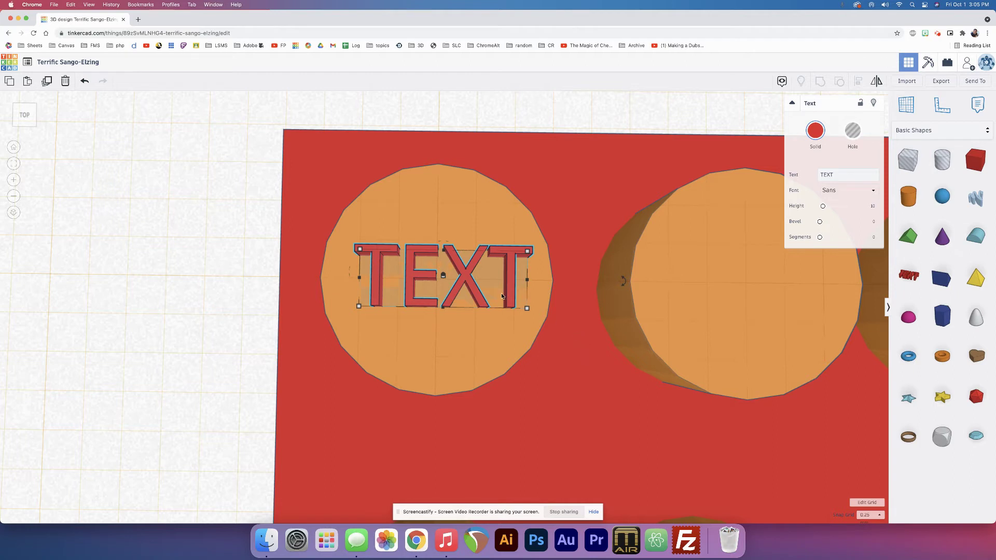
key(Left)
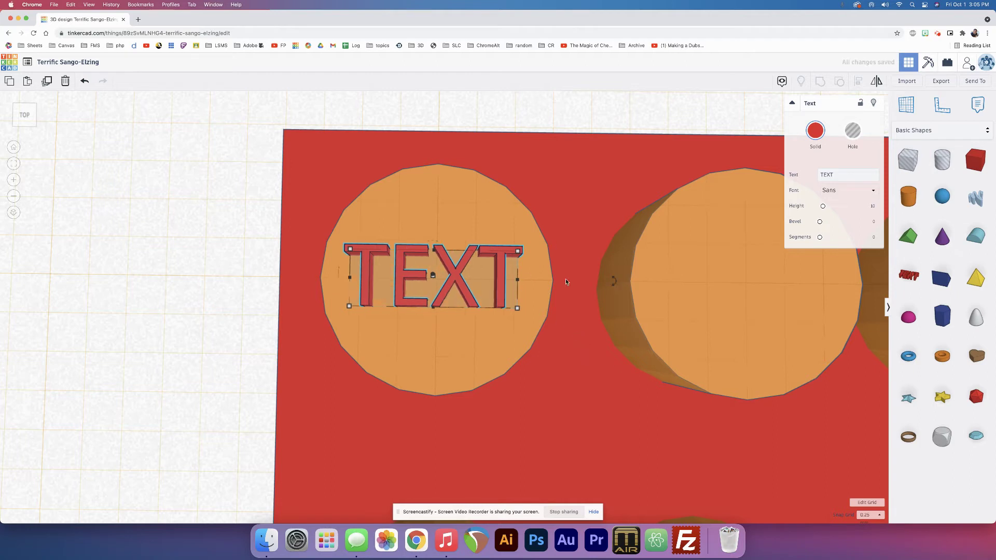
- Switch the snap grid to 0.1 mm and nudge the TEXT slightly right
click(866, 515)
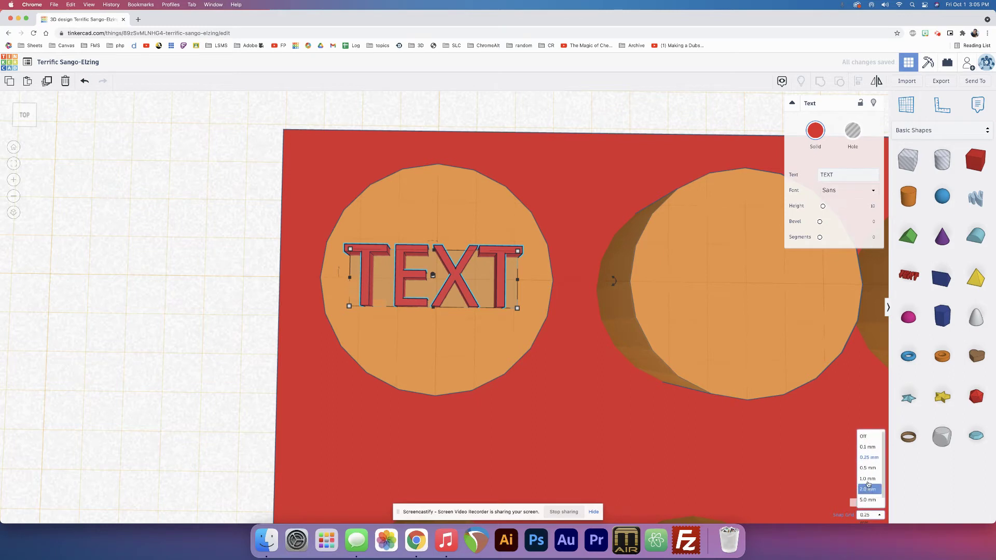
click(867, 446)
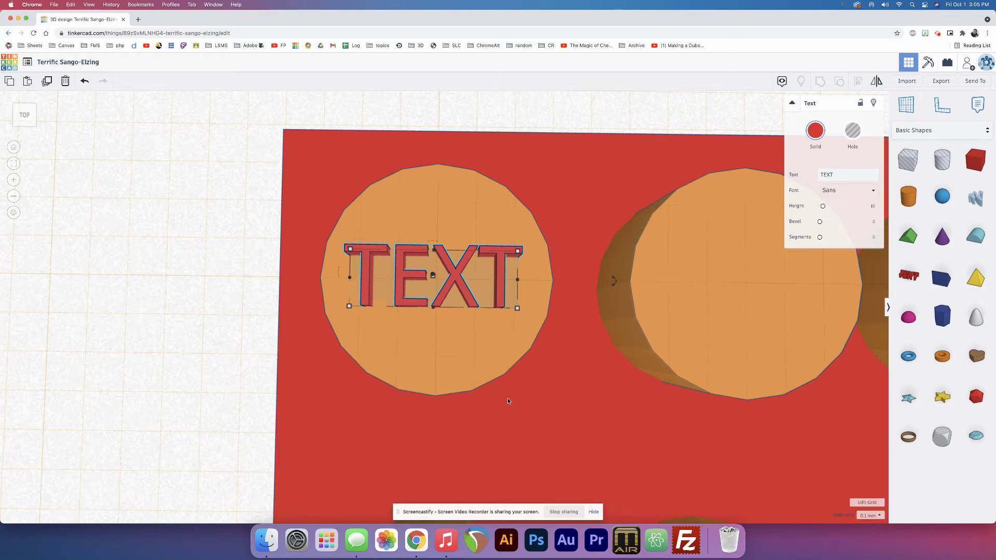
key(Right)
key(Right)
key(Right)
key(Right)
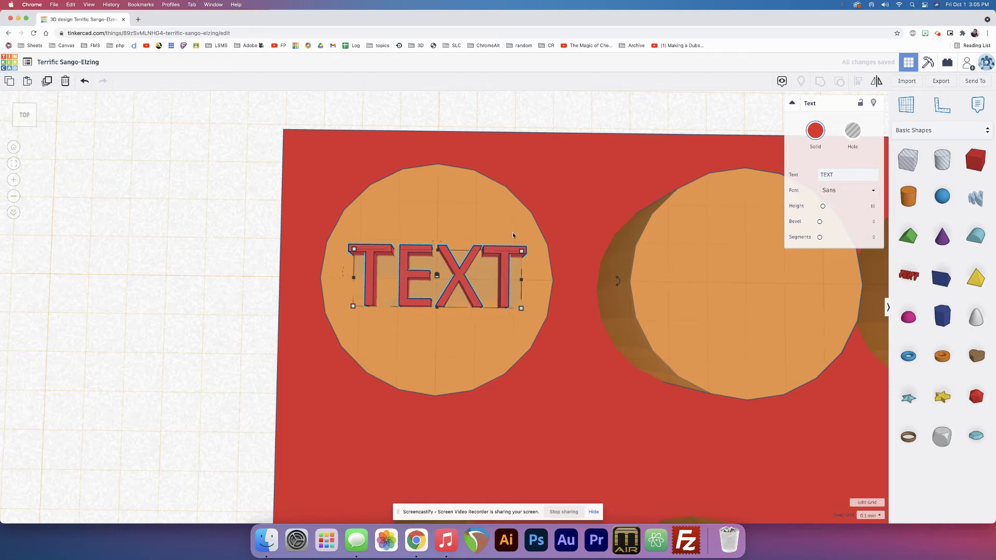
scroll(525, 268, down, 2)
scroll(503, 275, up, 3)
click(869, 516)
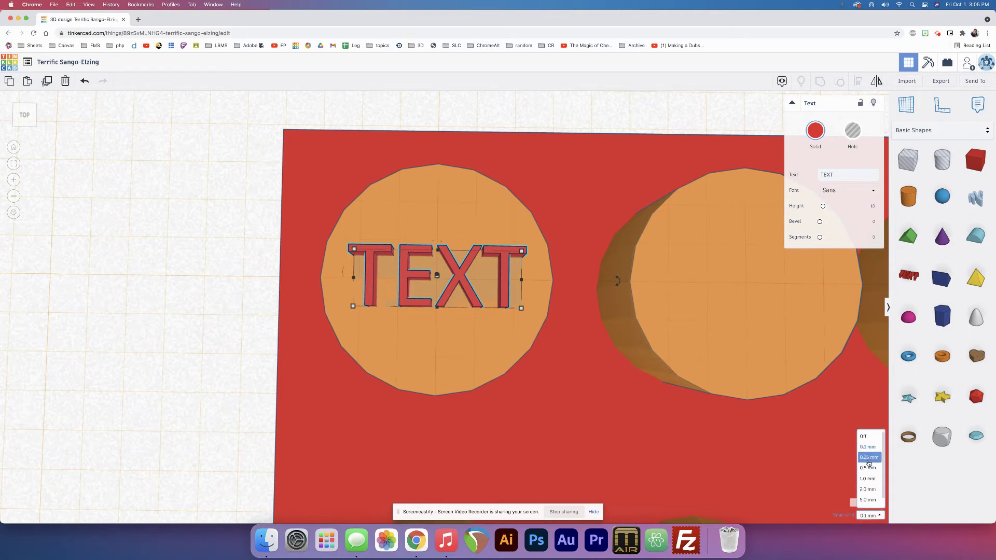
click(867, 478)
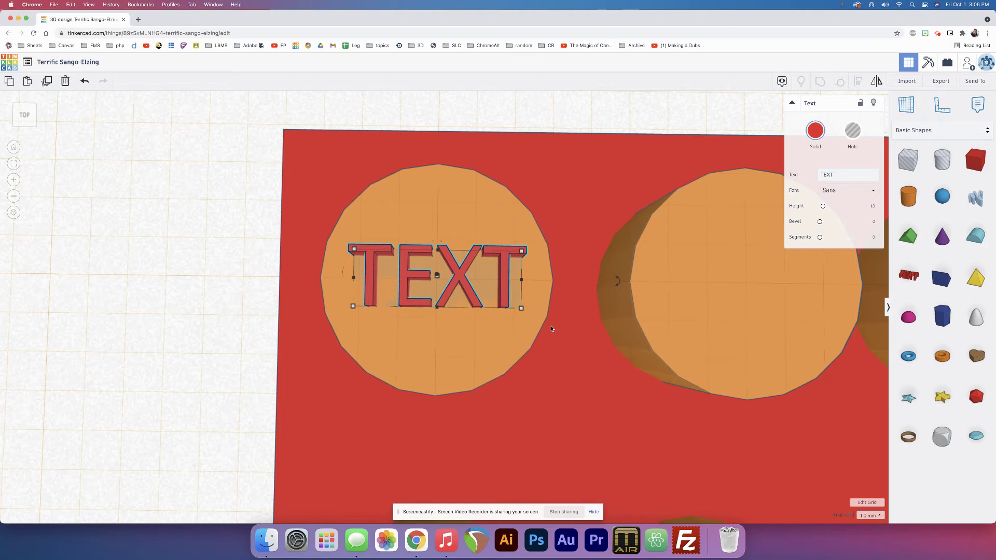
mouse_move(521, 309)
key(ctrl+c)
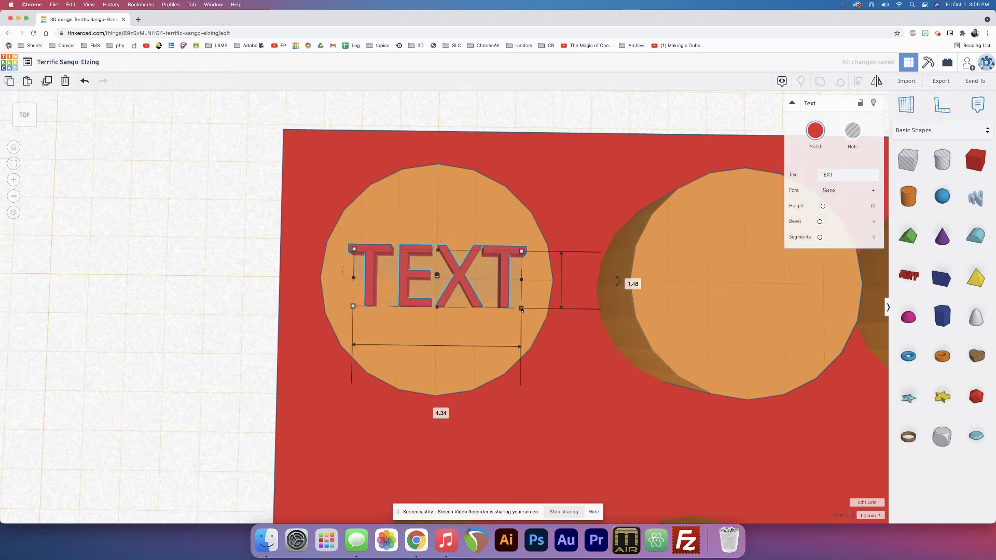
key(ctrl+v)
key(shift+Right)
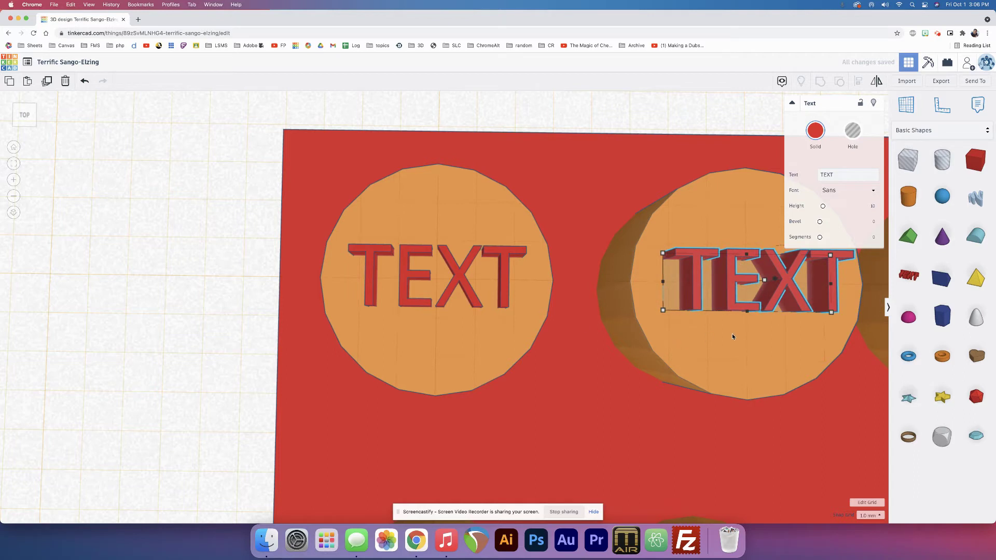
middle_drag(732, 334, 417, 334)
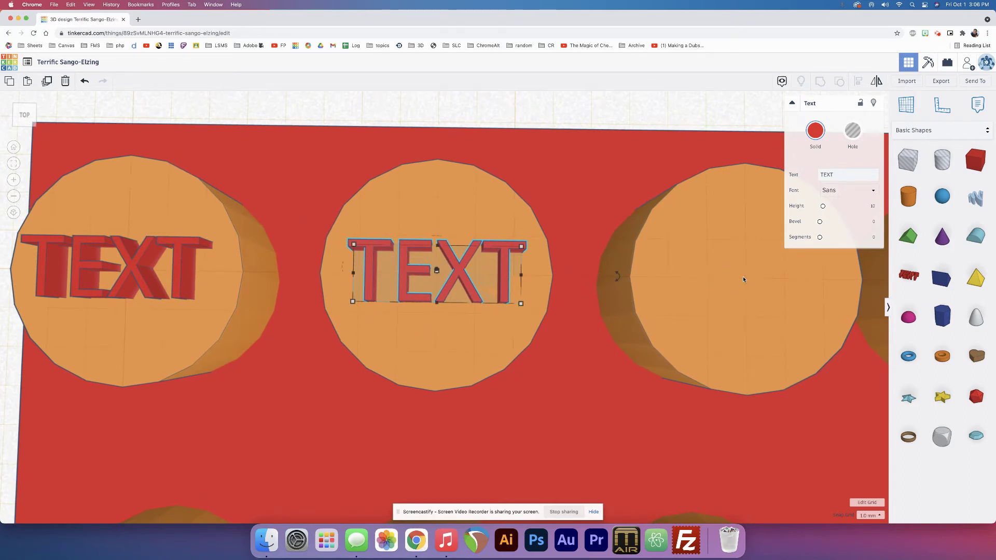
key(super+d)
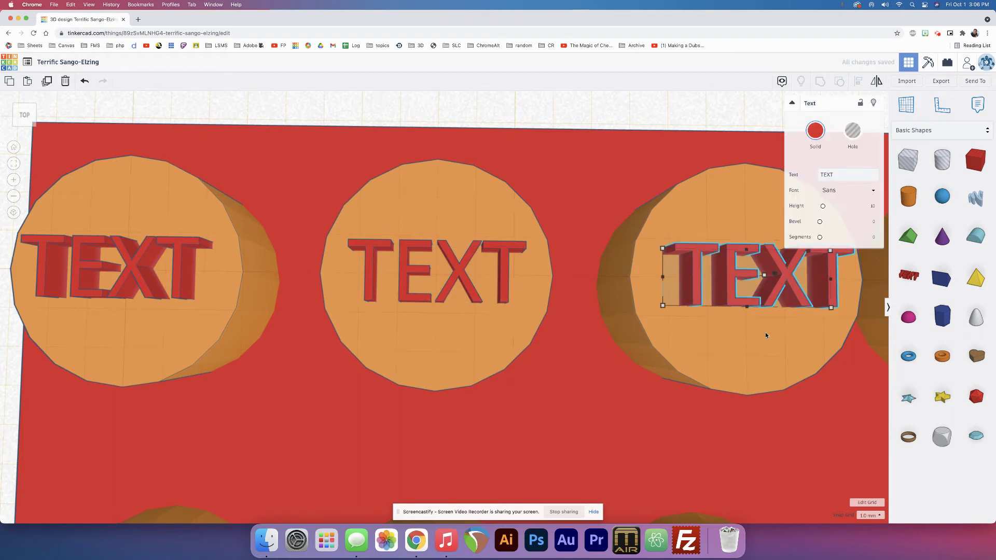
middle_drag(764, 332, 474, 331)
key(super+d)
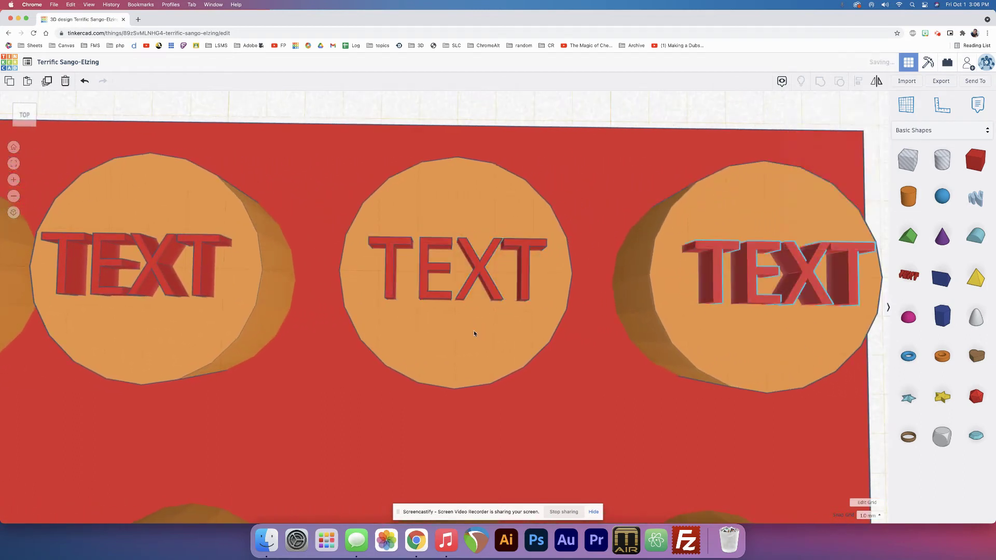
scroll(532, 338, down, 5)
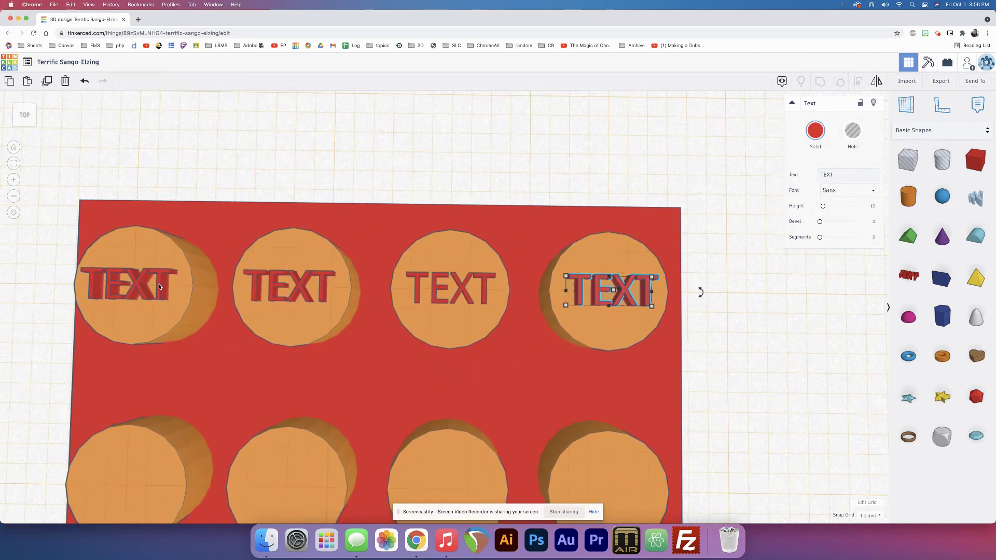
key(ctrl+z)
key(ctrl+z)
key(ctrl+z)
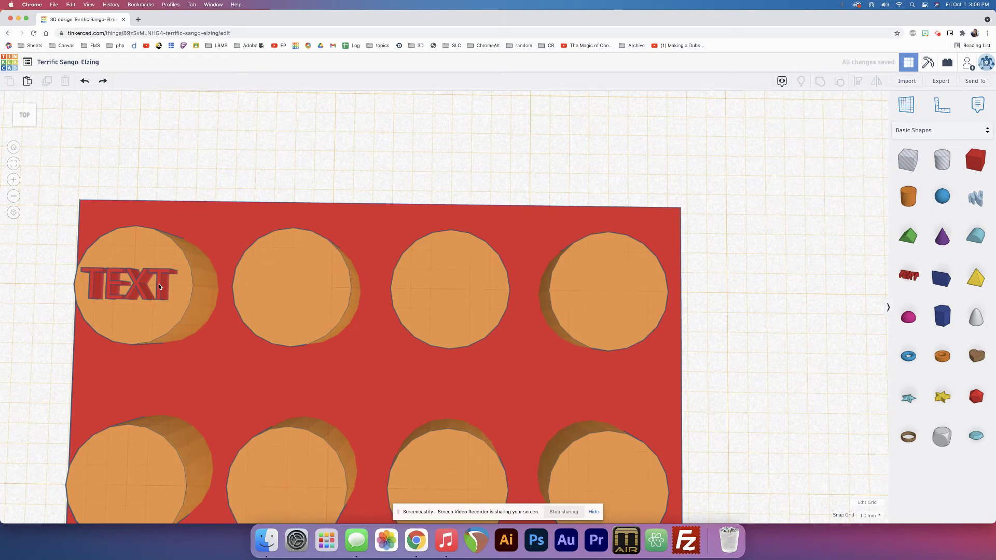
click(160, 287)
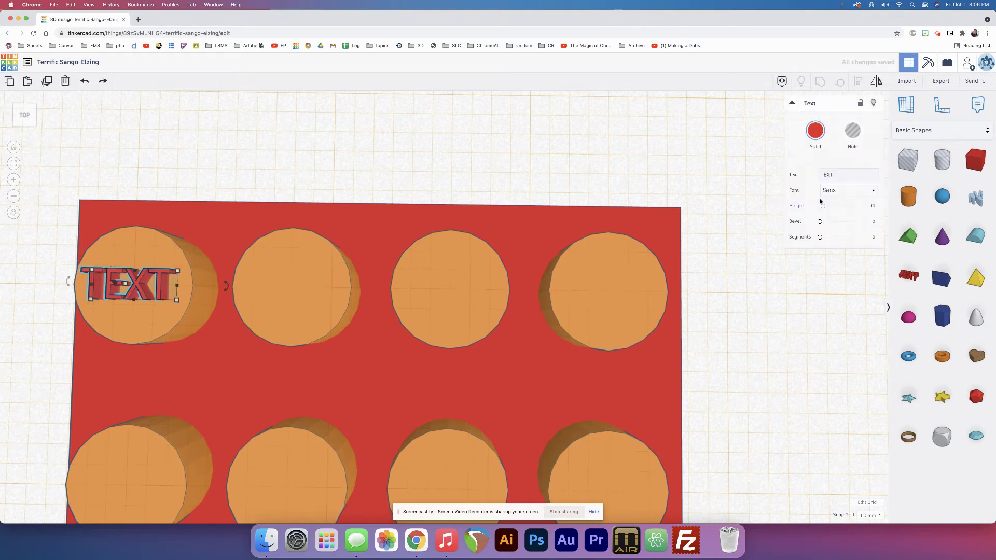
click(825, 175)
click(814, 175)
- Try retyping the label's wording, then abandon the entry so it reverts to TEXT
click(821, 175)
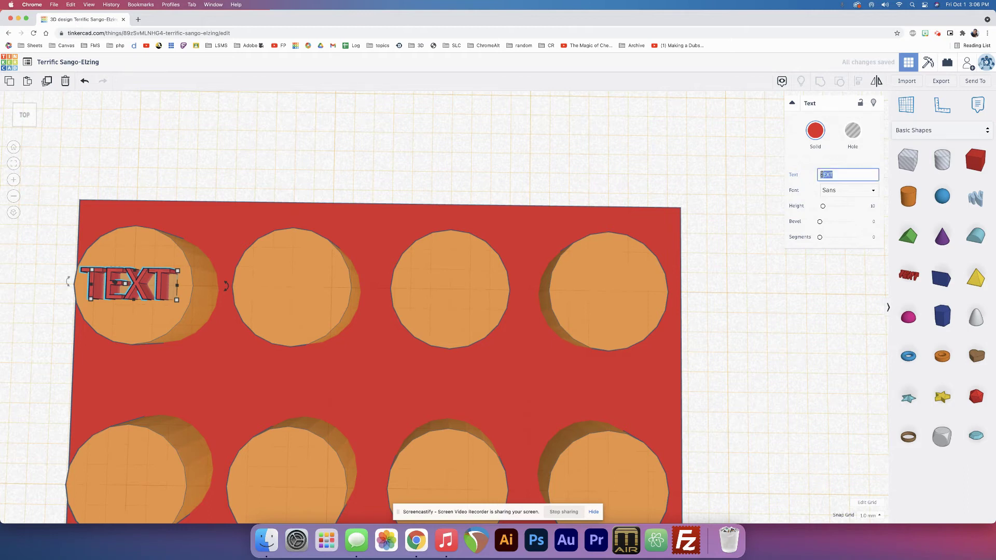
text(Sop)
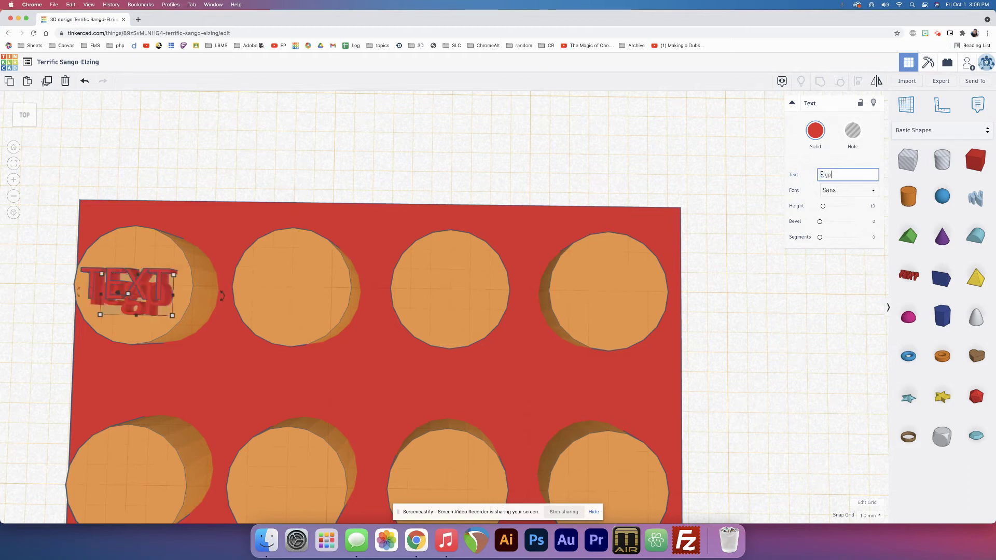
key(BackSpace)
key(BackSpace)
key(BackSpace)
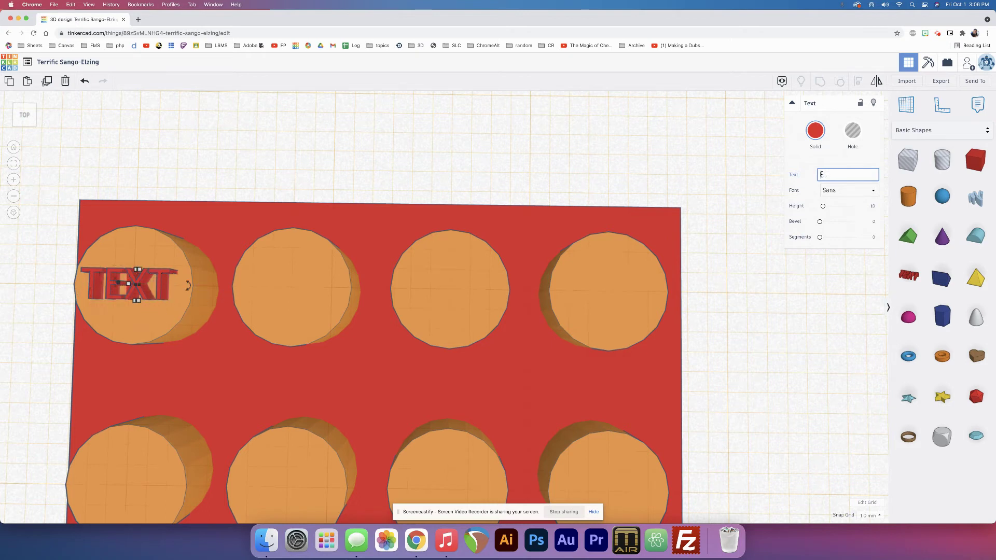
text(lego)
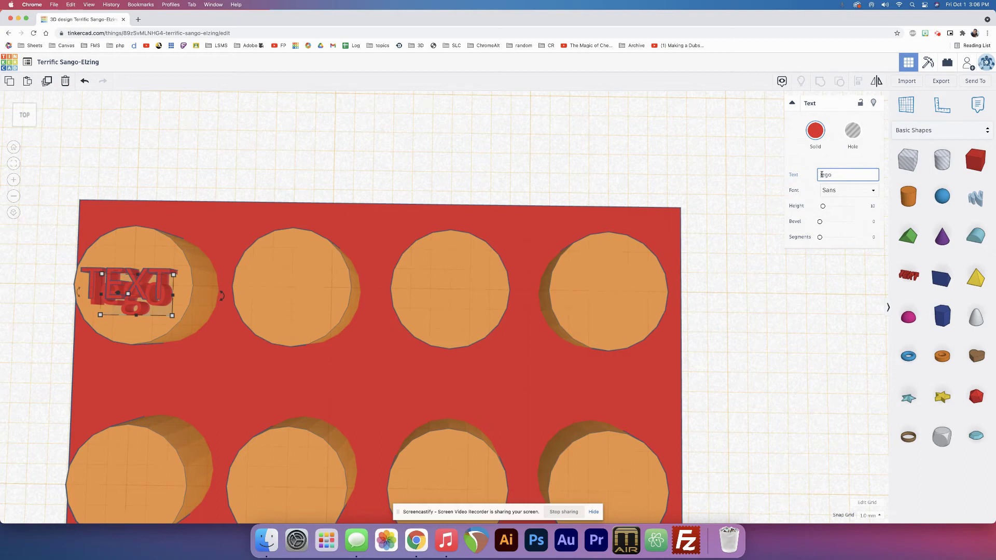
key(BackSpace)
key(BackSpace)
key(BackSpace)
key(BackSpace)
click(145, 290)
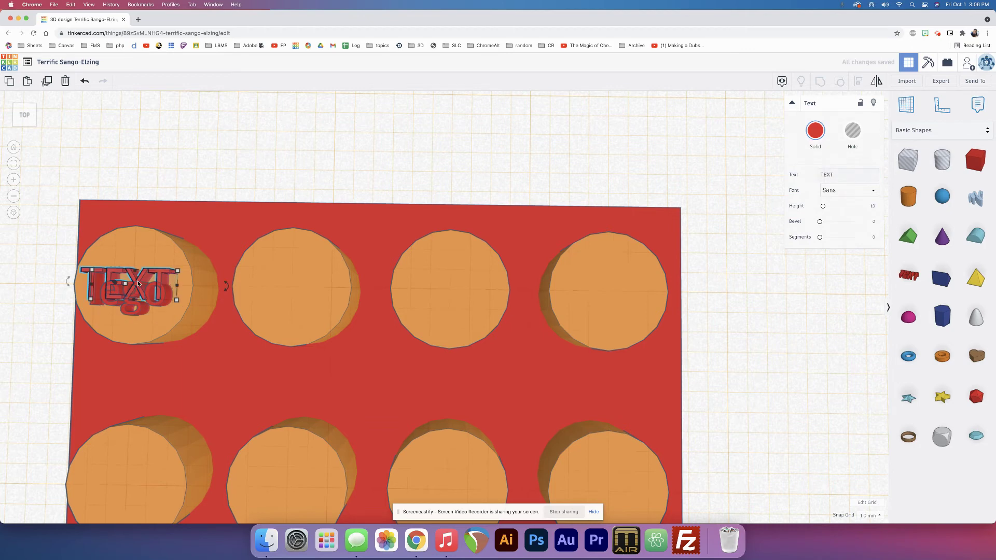
scroll(140, 287, down, 4)
scroll(194, 301, up, 2)
scroll(194, 301, down, 2)
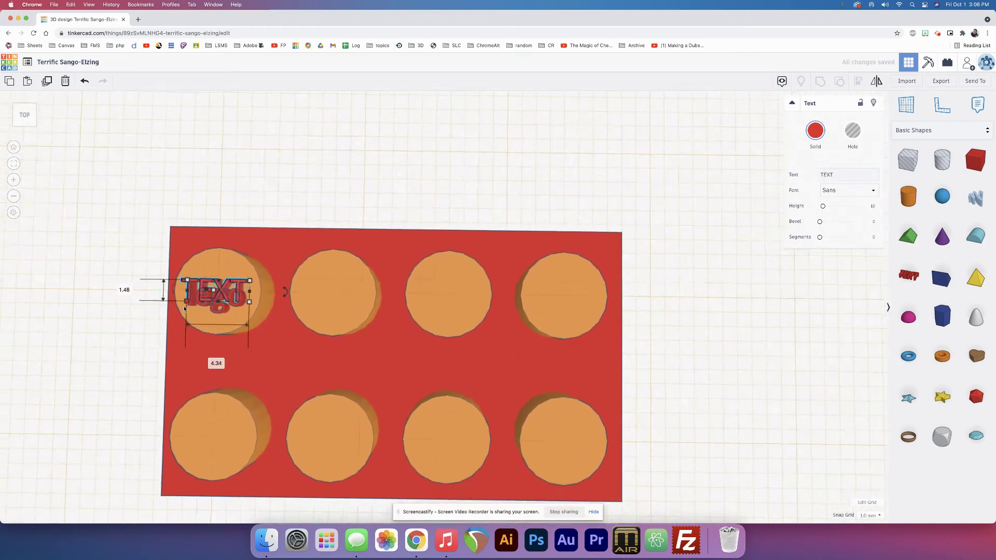
scroll(213, 311, up, 1)
- Clear the selection and reselect the TEXT label on the first stud
click(213, 312)
scroll(212, 312, down, 2)
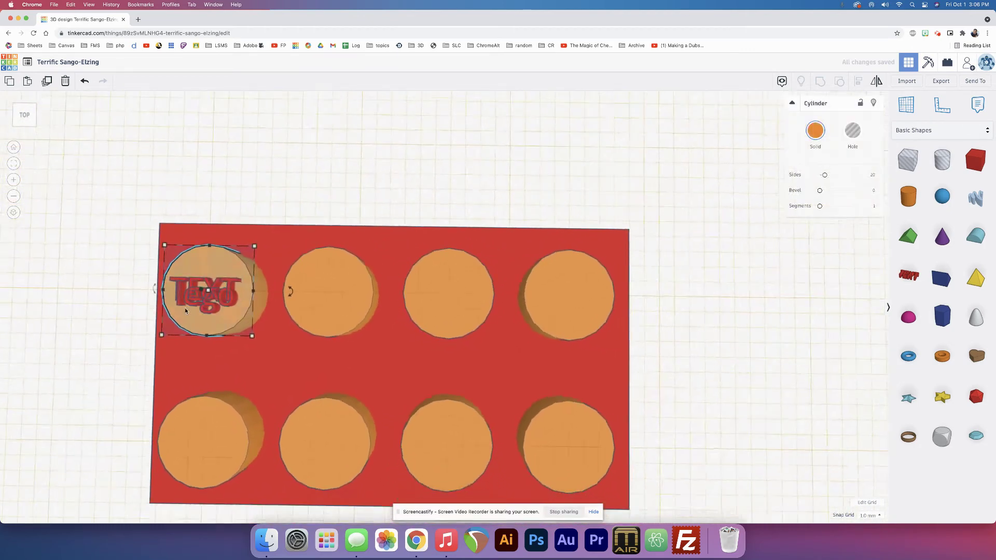
click(212, 310)
scroll(212, 310, down, 3)
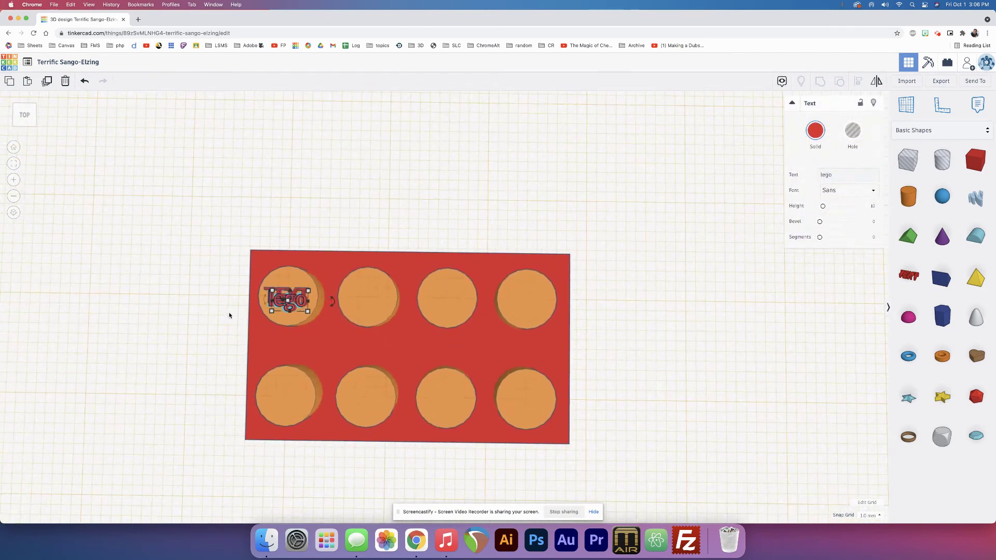
key(Escape)
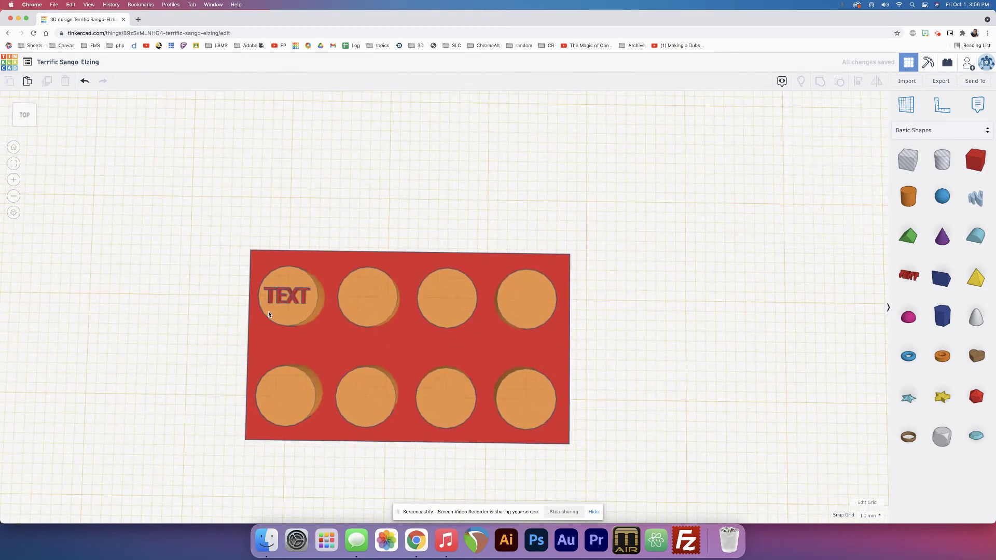
click(304, 299)
- Replace the label's wording with uppercase LEGO and remove a stray F
double_click(831, 175)
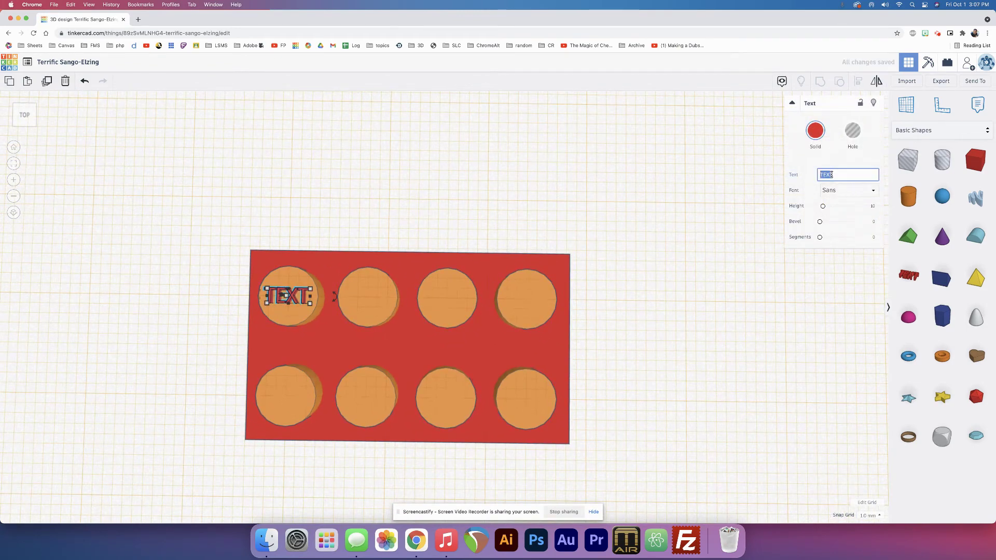
text(lego)
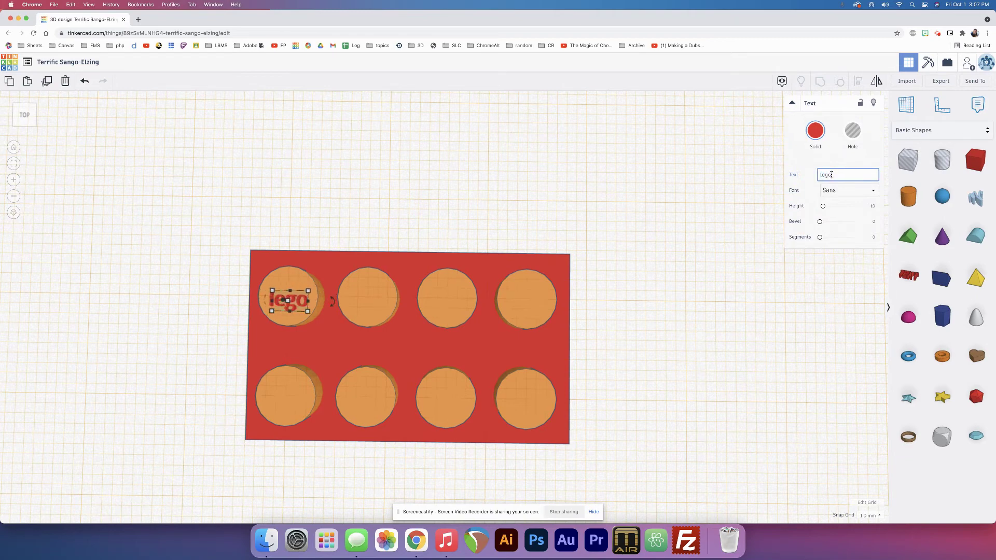
key(BackSpace)
key(BackSpace)
key(BackSpace)
text(LEGO)
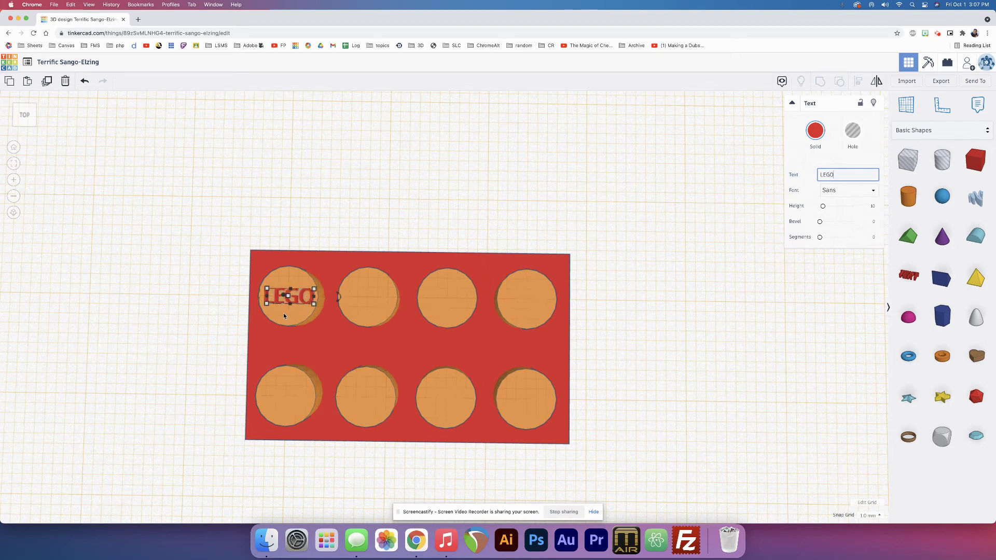
middle_drag(283, 313, 607, 307)
click(506, 291)
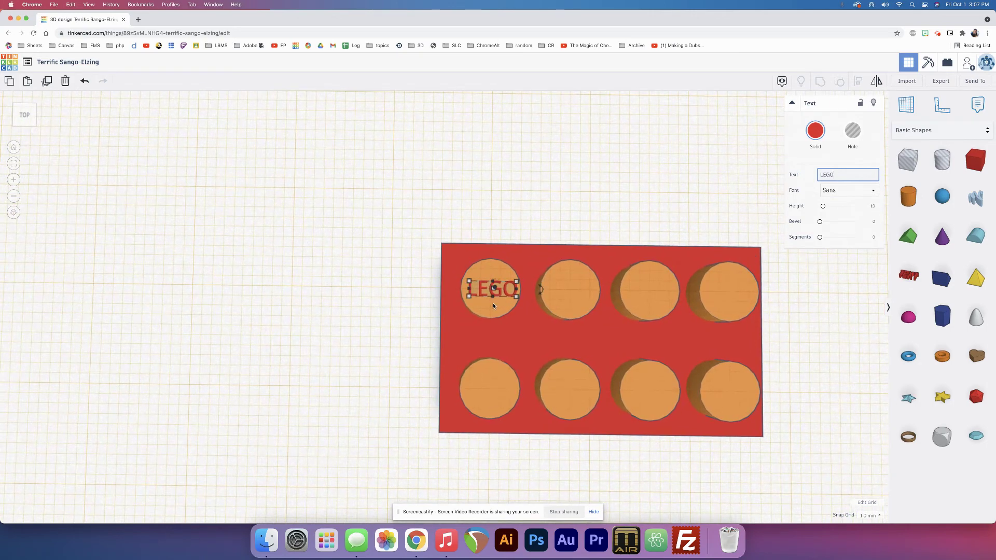
text(F)
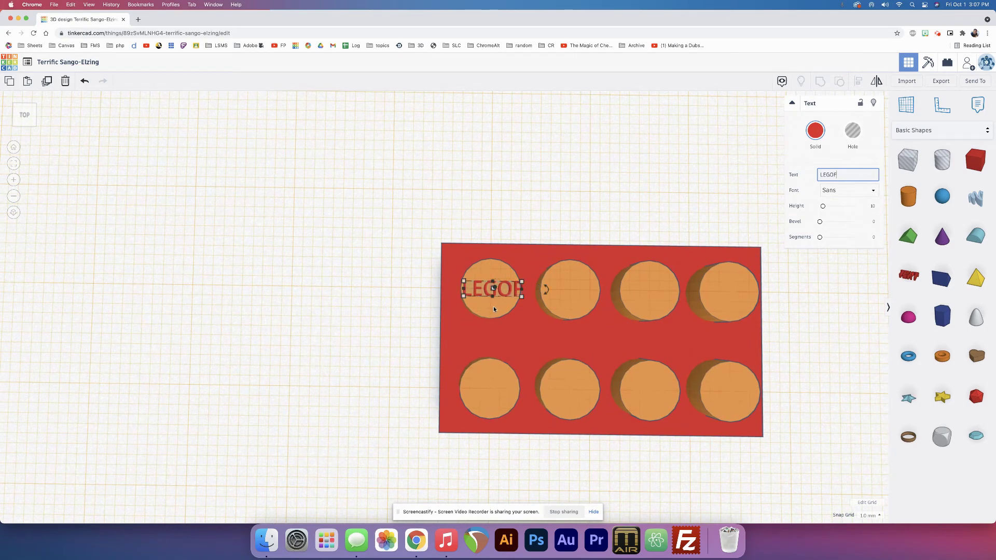
key(BackSpace)
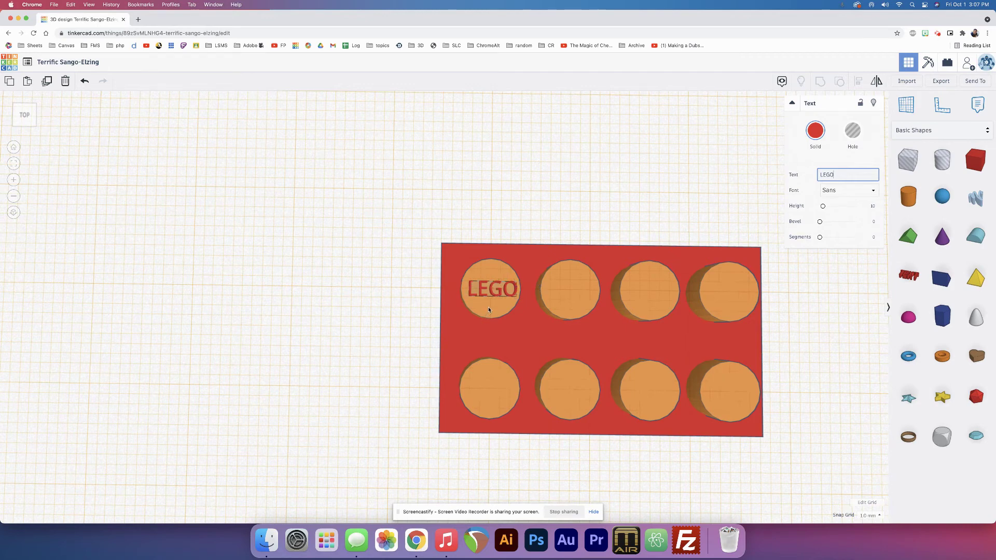
click(488, 309)
- Recentre on the LEGO label, set the snap increment to 0.1 mm and nudge it slightly left
key(f)
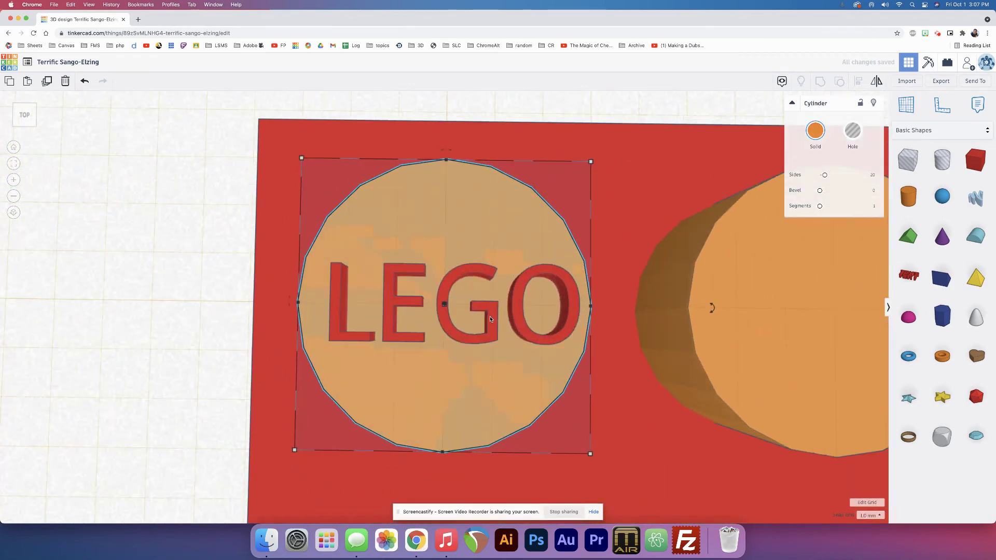
click(443, 318)
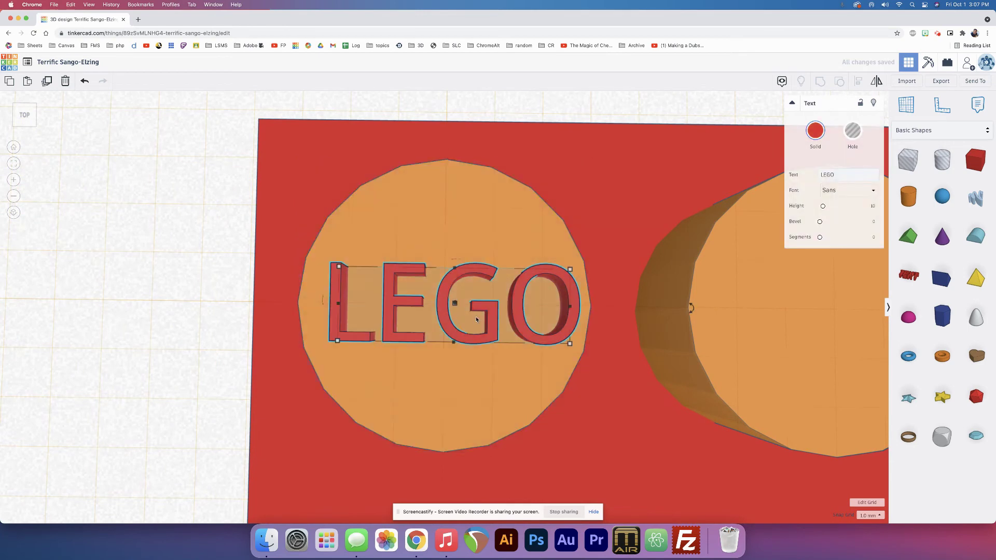
middle_drag(474, 320, 378, 314)
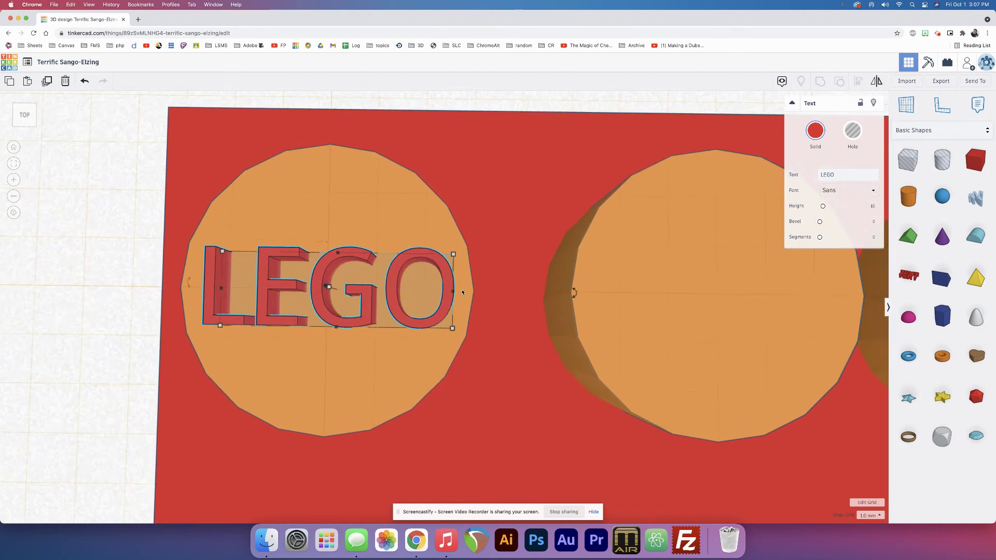
middle_drag(406, 296, 481, 295)
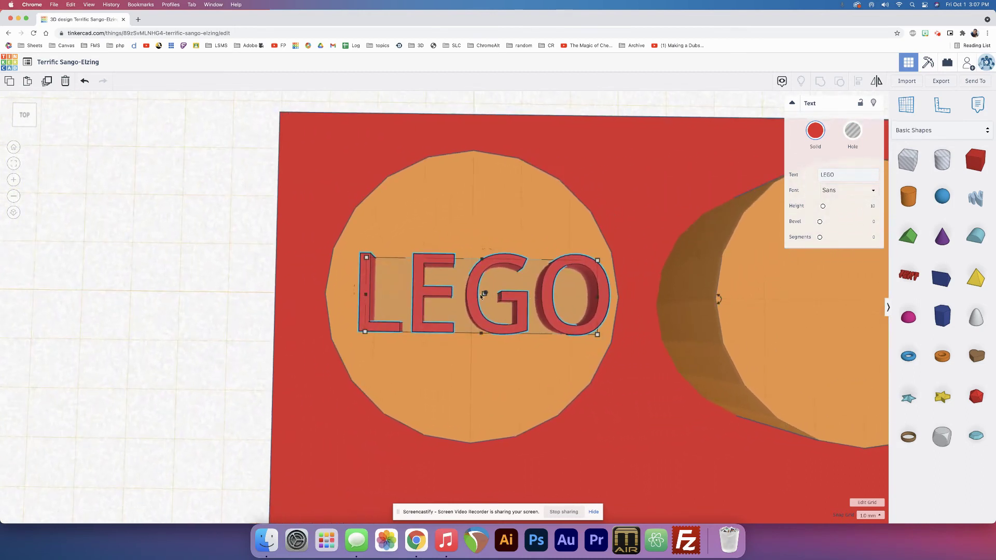
click(866, 515)
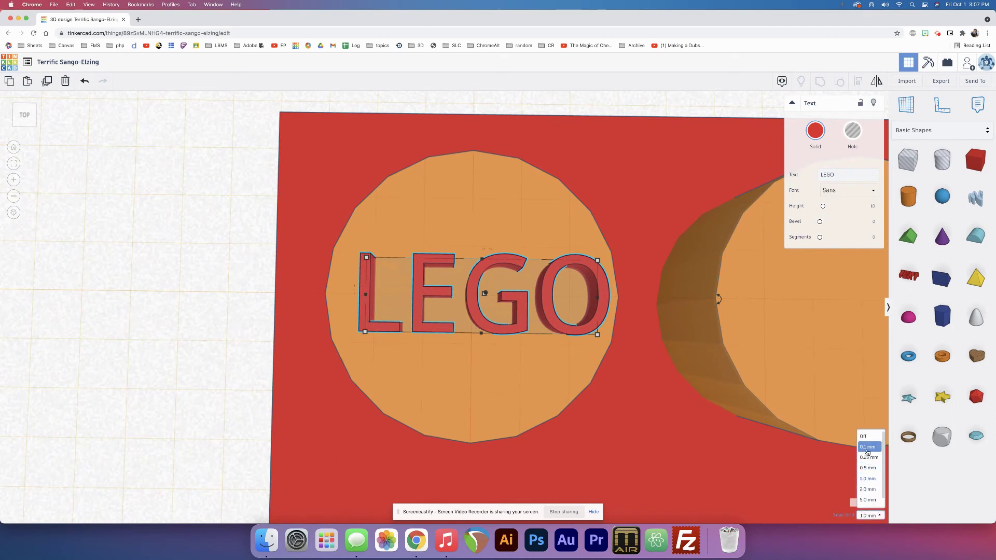
click(866, 447)
key(Left)
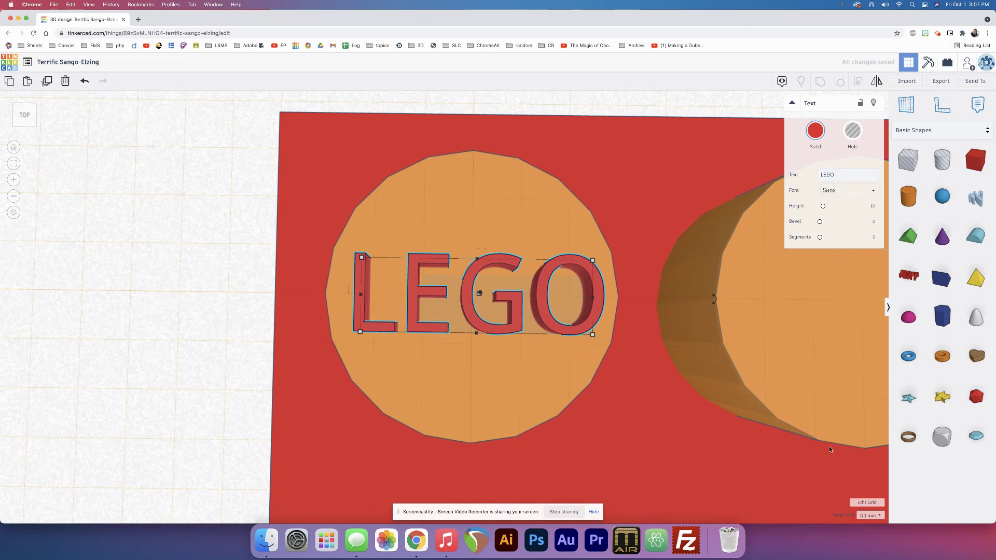
middle_drag(663, 371, 536, 350)
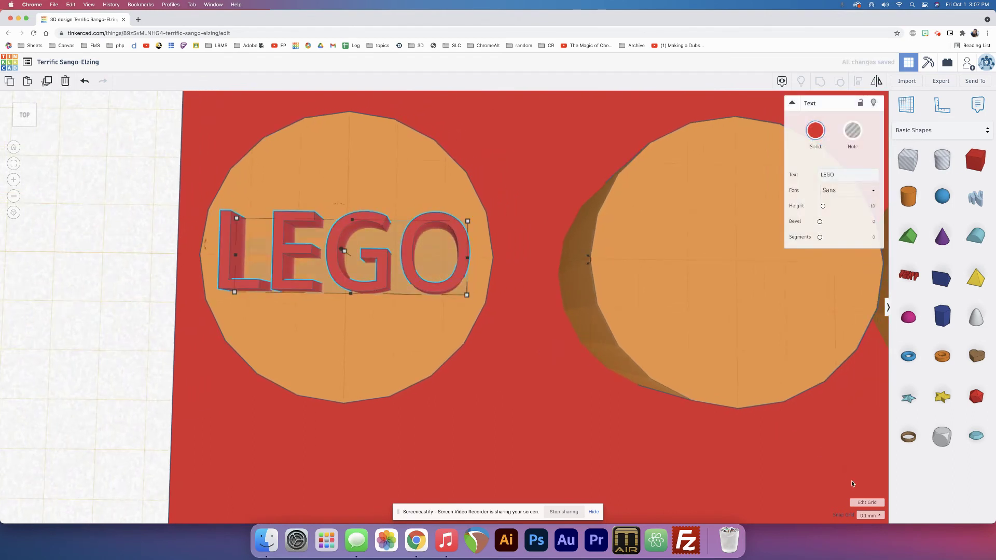
- Set the snap increment back to 1.0 mm and place a LEGO copy on the second stud
click(870, 515)
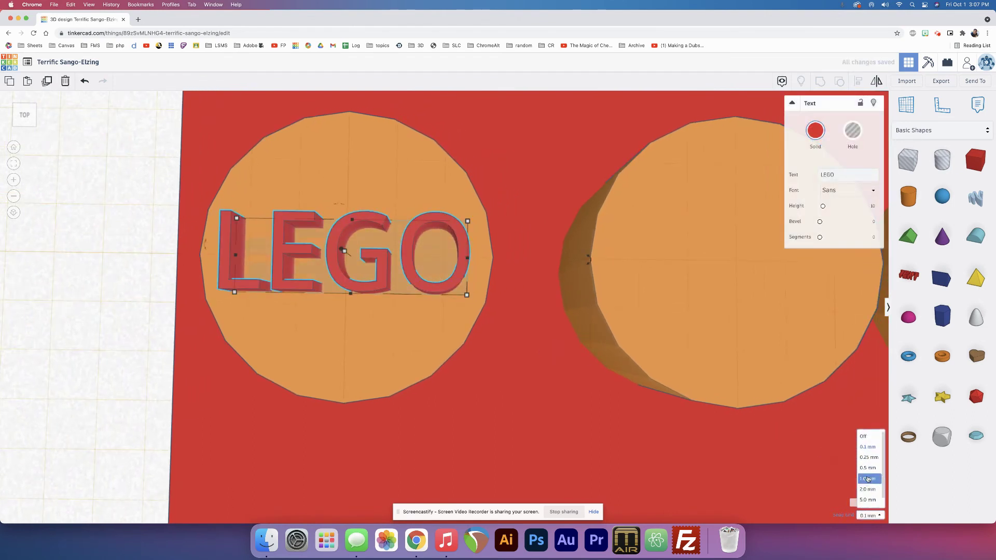
click(869, 479)
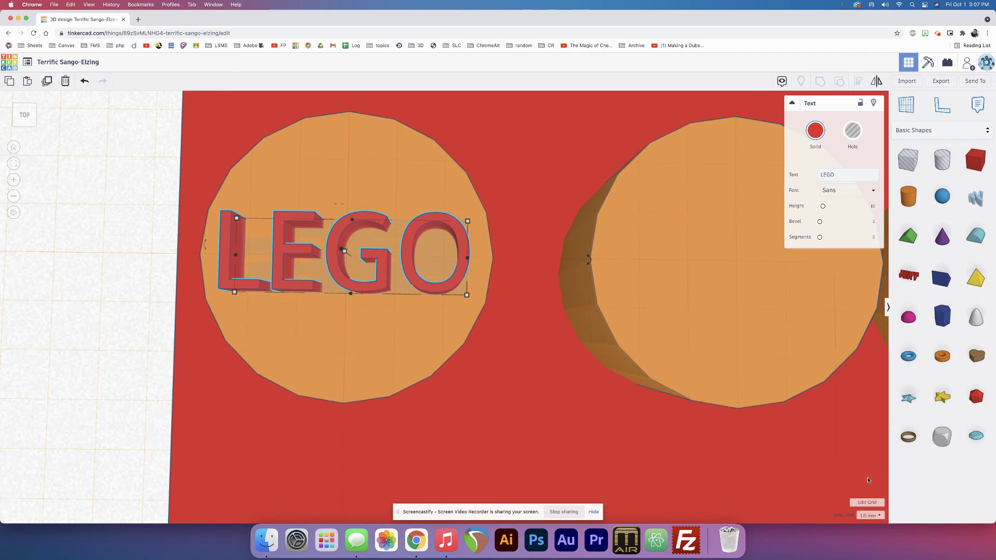
key(super+z)
key(super+z)
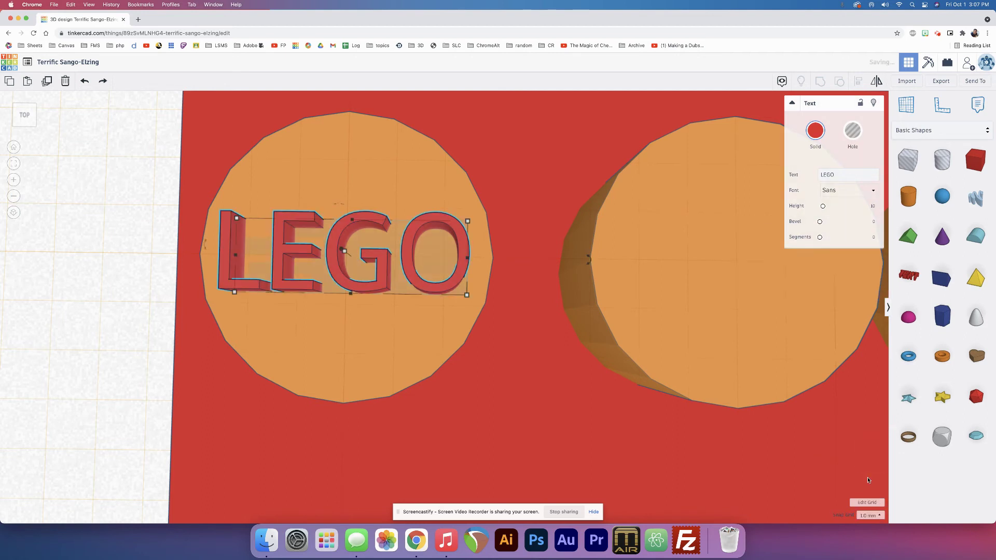
key(super+shift+z)
key(super+shift+z)
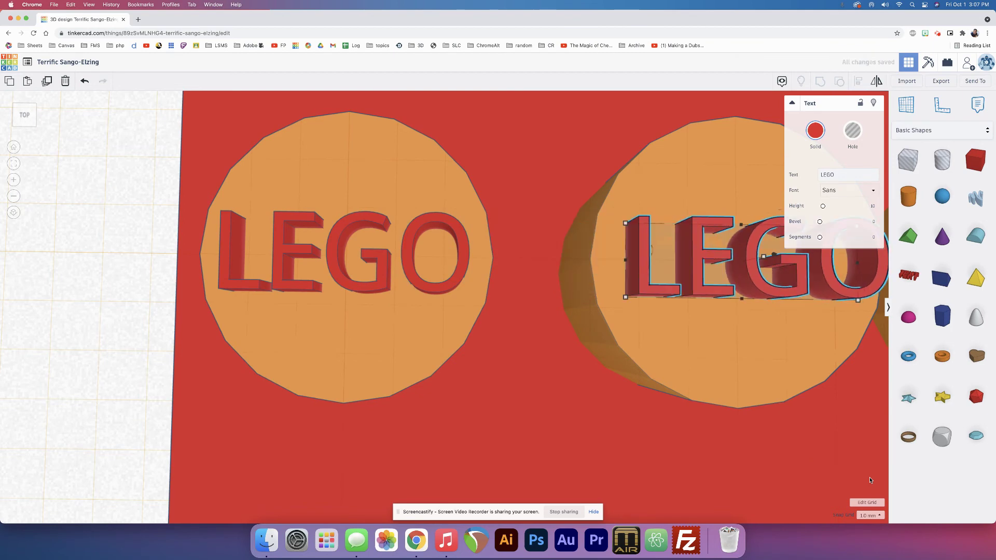
- Duplicate the second stud's LEGO lettering onto the third and fourth studs
scroll(873, 497, down, 6)
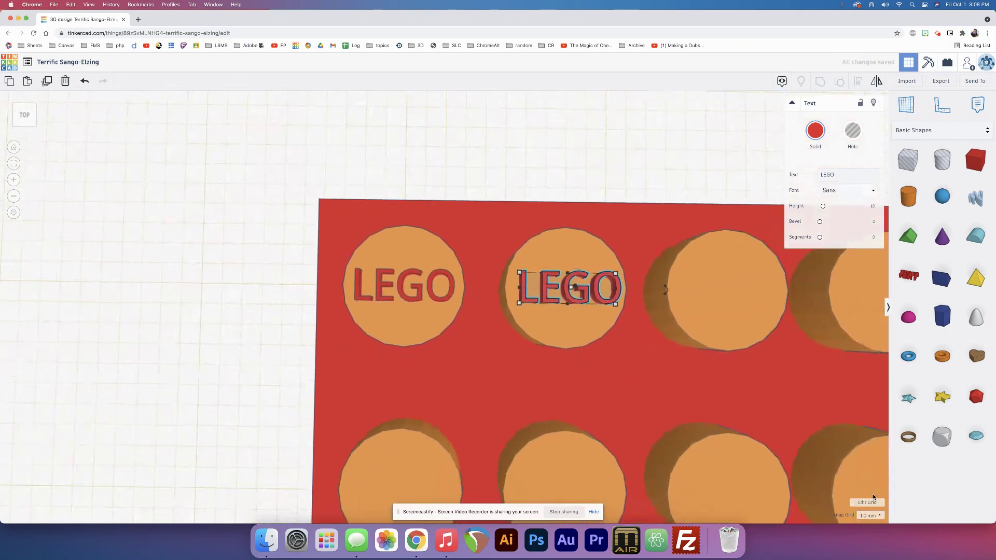
scroll(873, 497, down, 2)
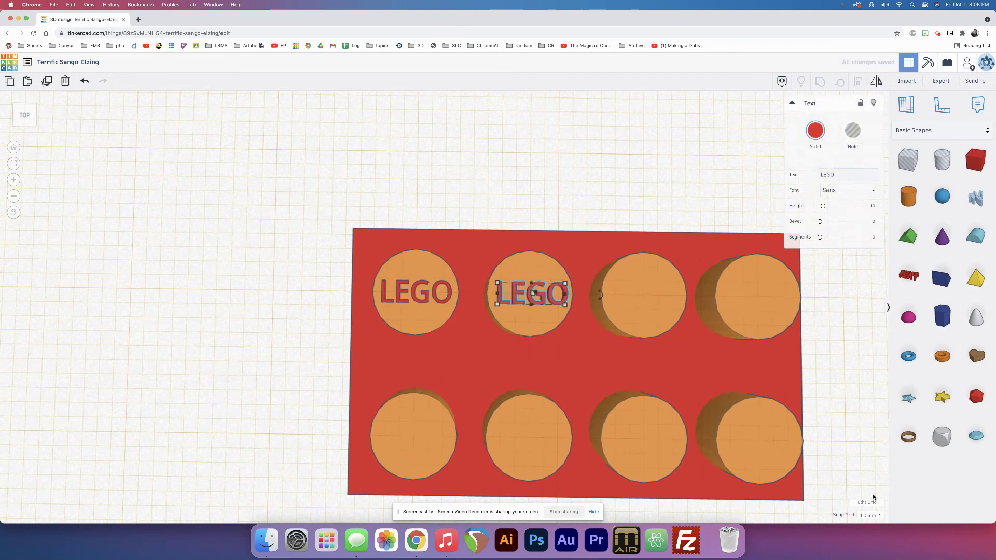
key(super+z)
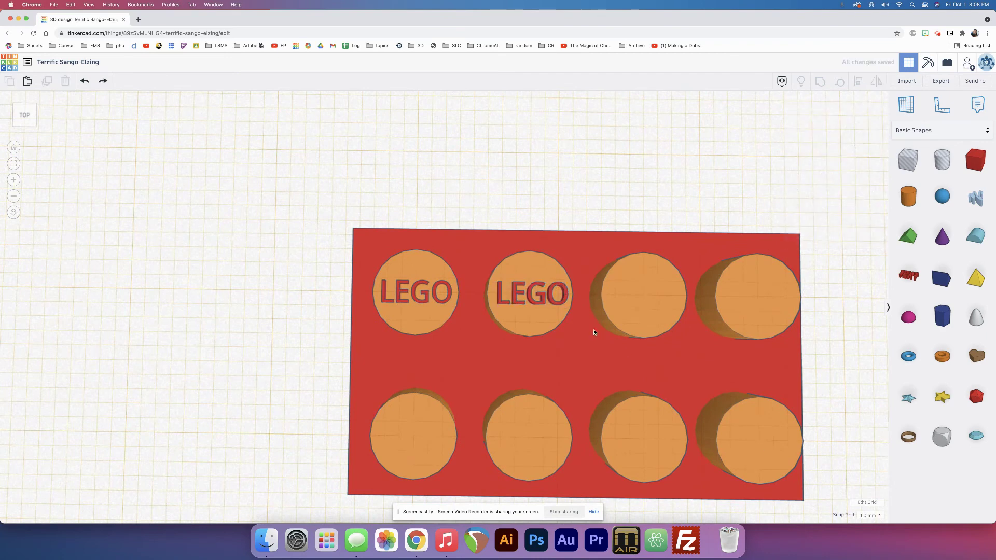
click(551, 303)
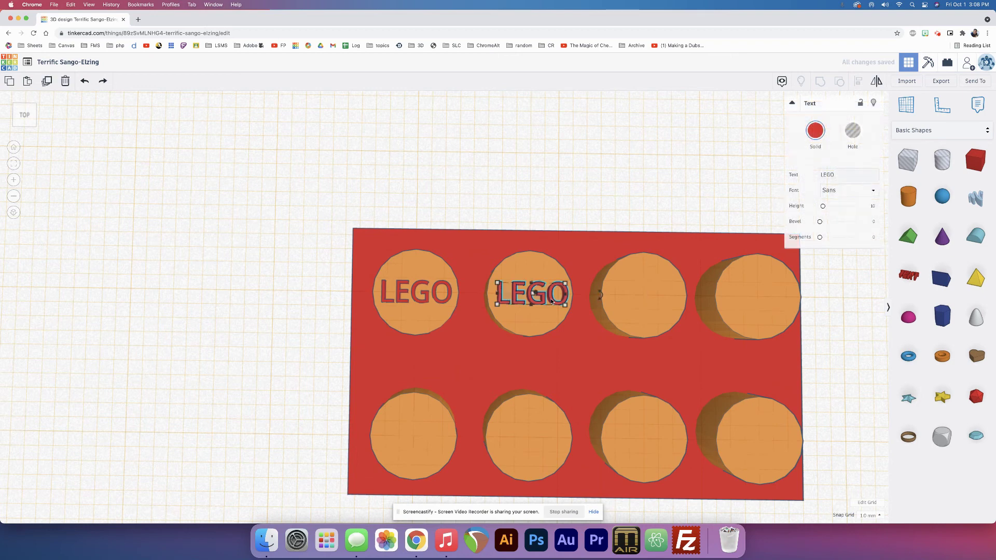
key(super+d)
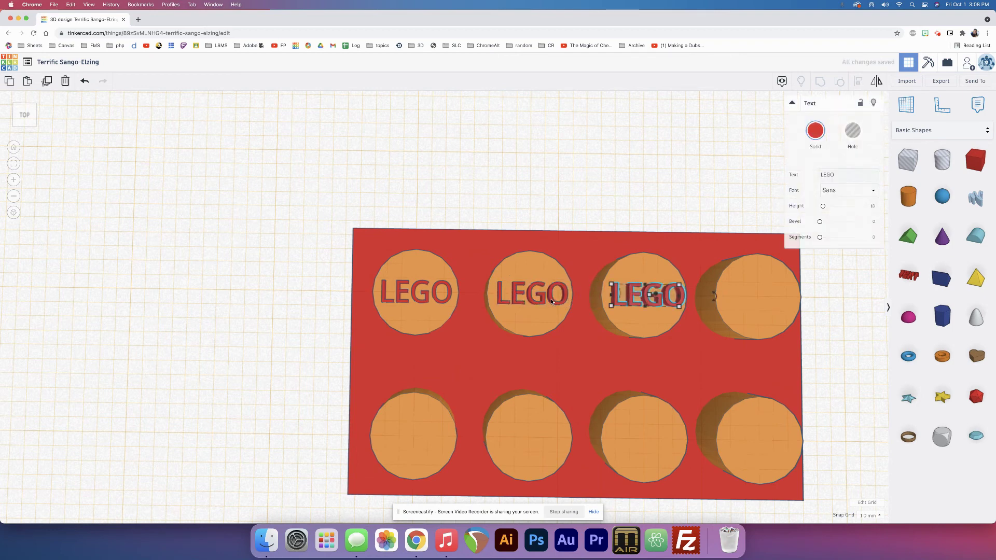
key(super+d)
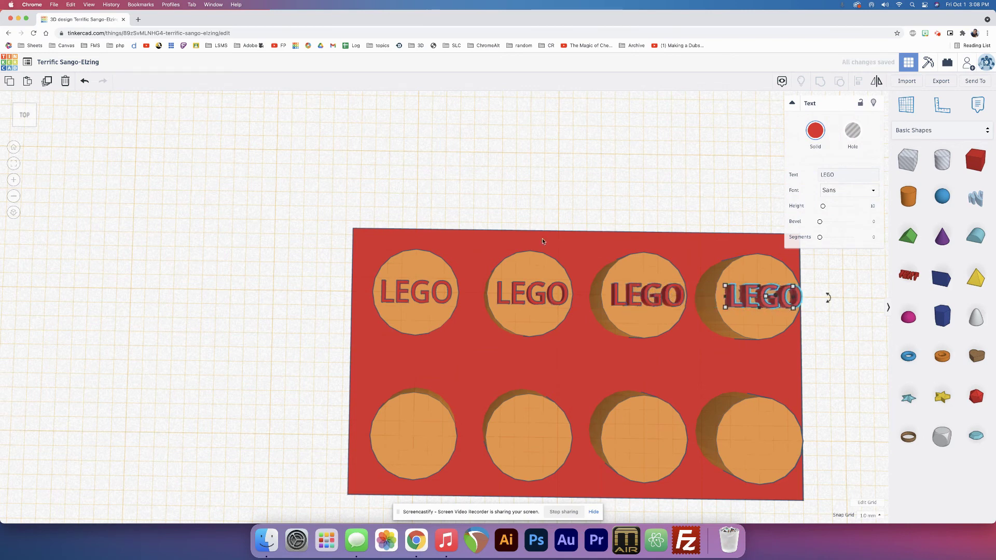
- Test-lift each back-row label toward the brick edge, undoing every move to keep them on their studs
drag(533, 289, 549, 219)
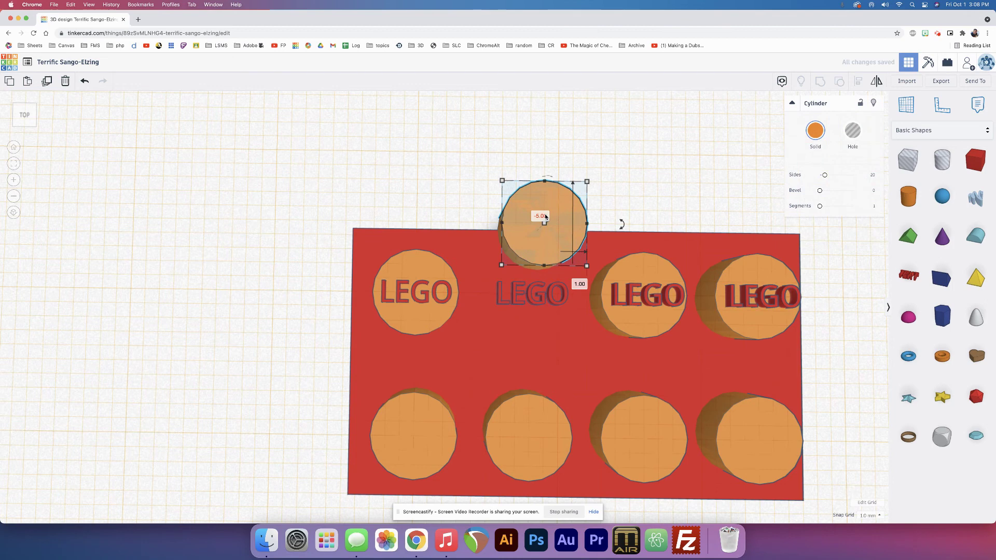
key(super+z)
drag(532, 291, 544, 207)
key(super+z)
drag(617, 292, 618, 231)
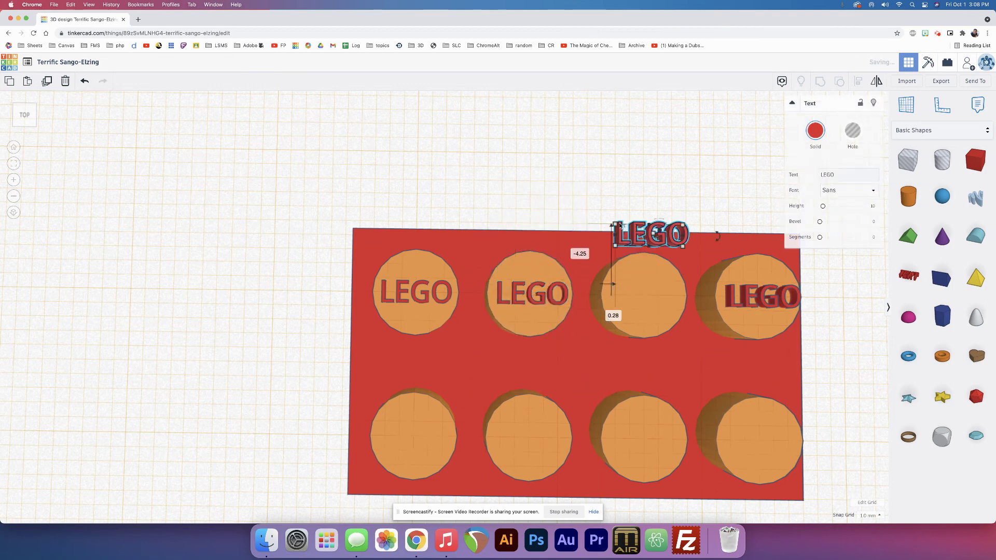
key(super+z)
drag(733, 295, 739, 232)
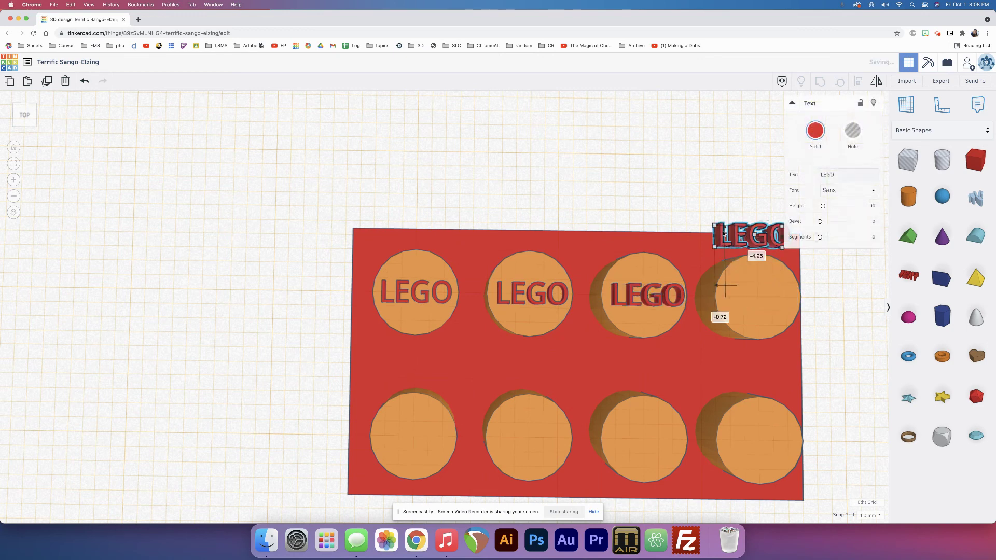
key(super+z)
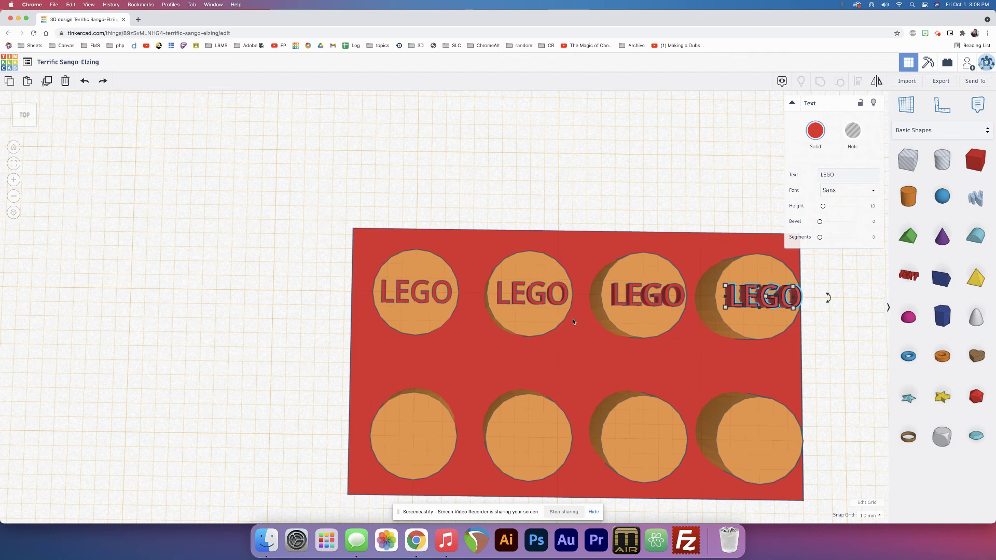
right_drag(572, 318, 553, 195)
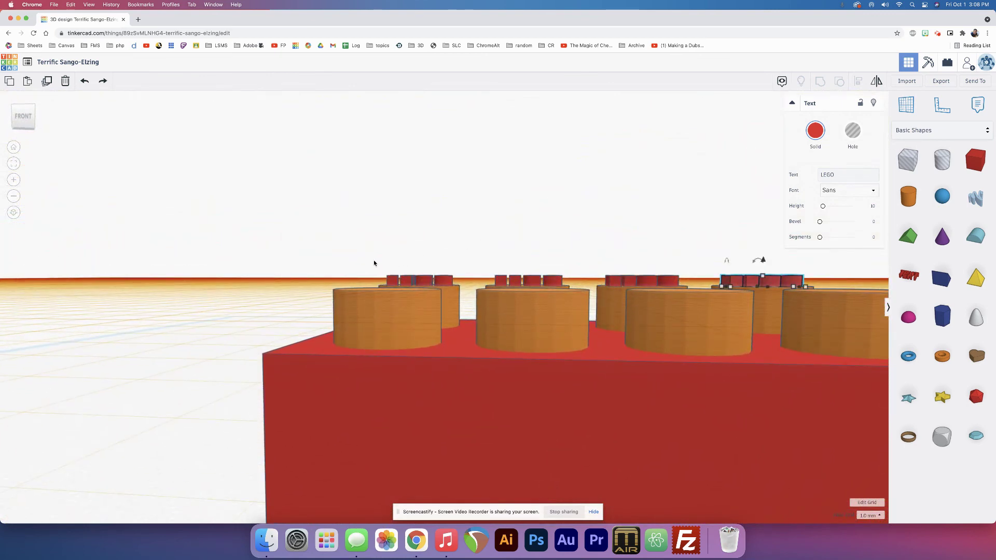
- Select the four back-row LEGO labels and copy them onto the four front-row studs
drag(371, 263, 800, 274)
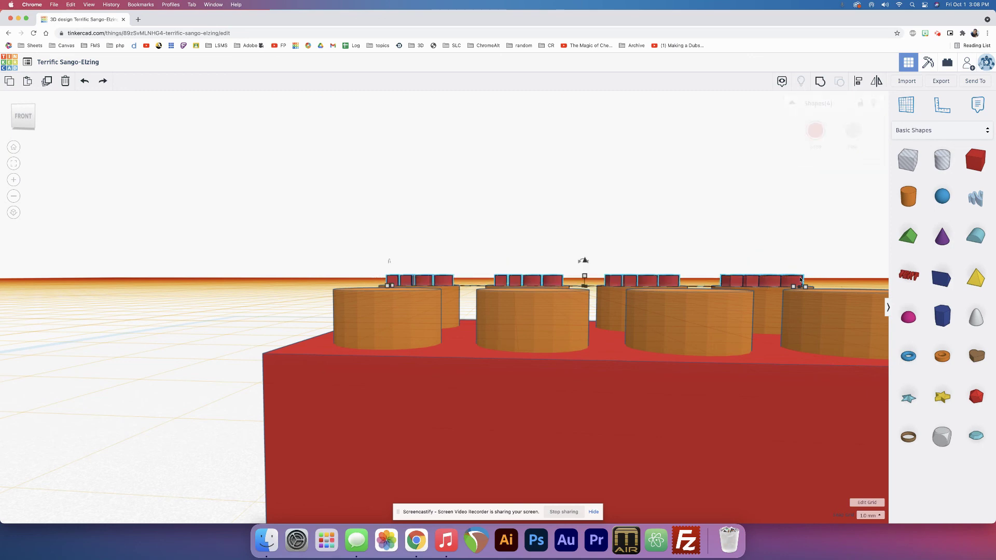
right_drag(620, 238, 623, 323)
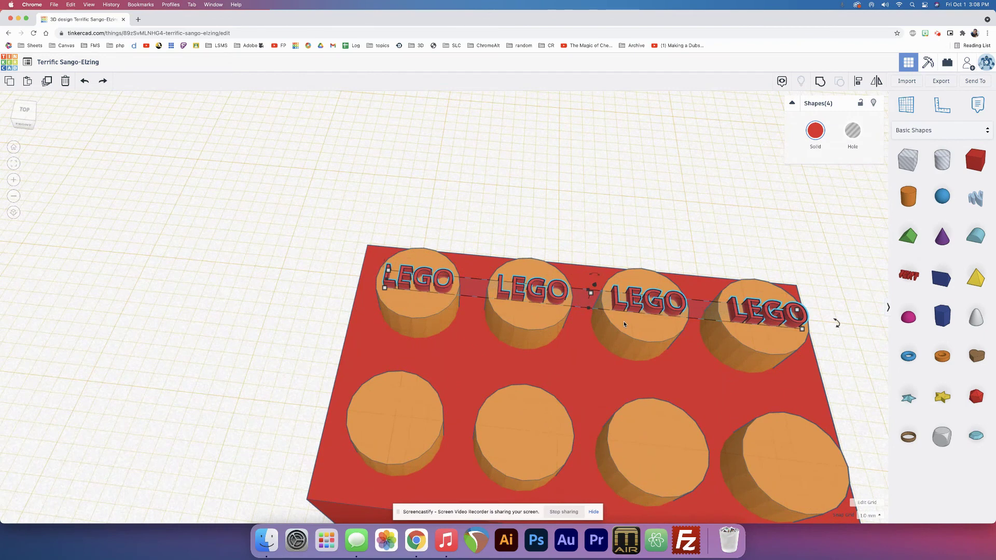
key(Down)
key(Down)
key(Down)
key(Down)
key(Down)
key(Down)
key(Down)
key(Down)
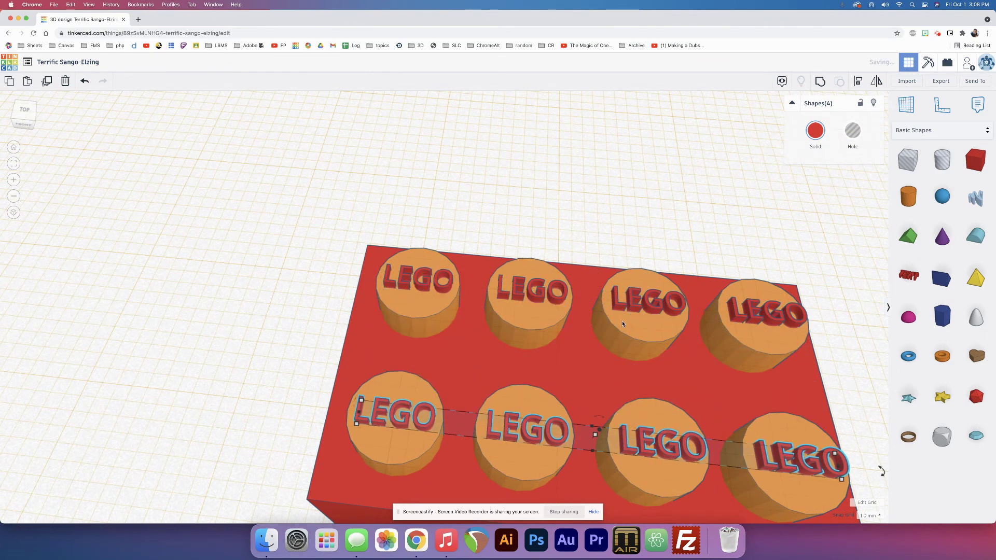
scroll(552, 215, down, 5)
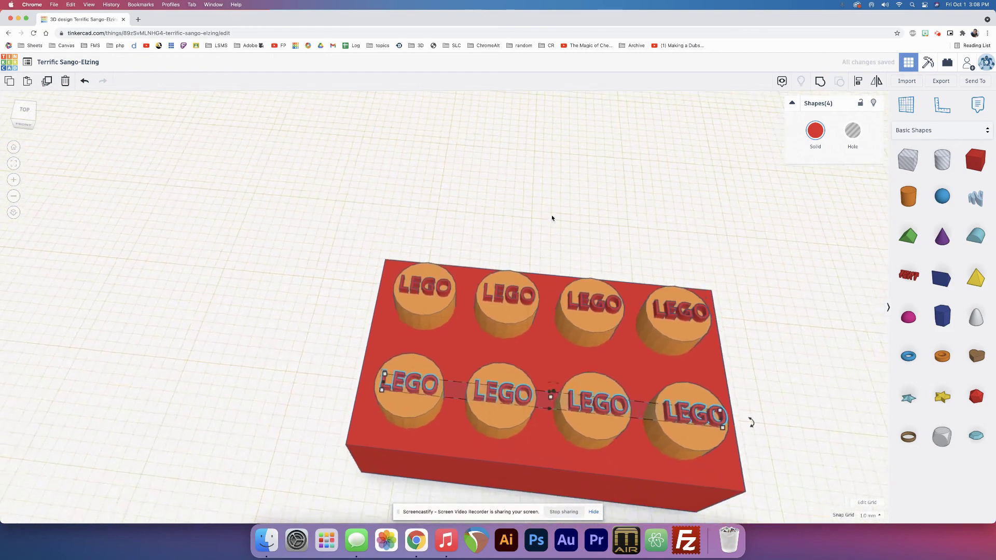
right_drag(553, 215, 562, 182)
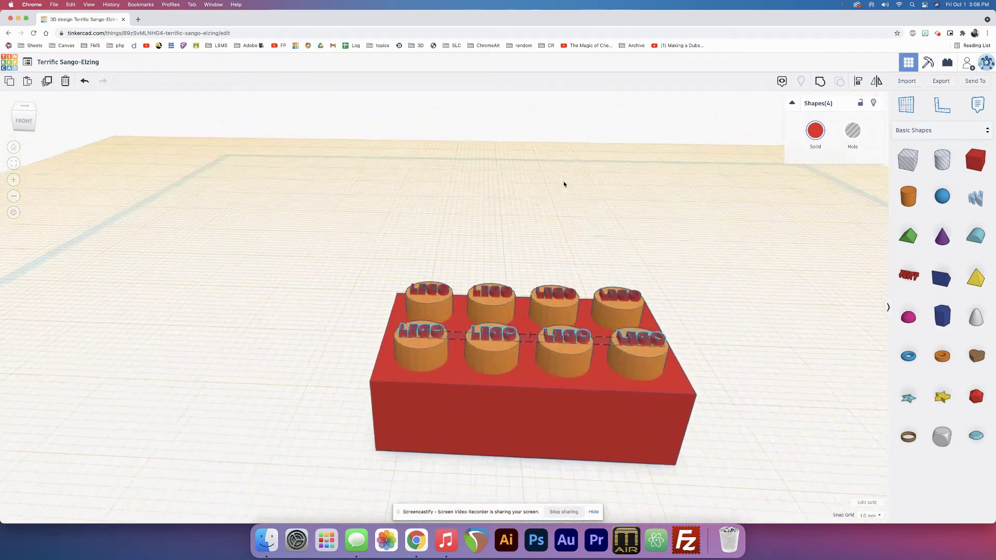
- Reset the workplane onto the ground grid and deselect to view the fully lettered brick
click(905, 106)
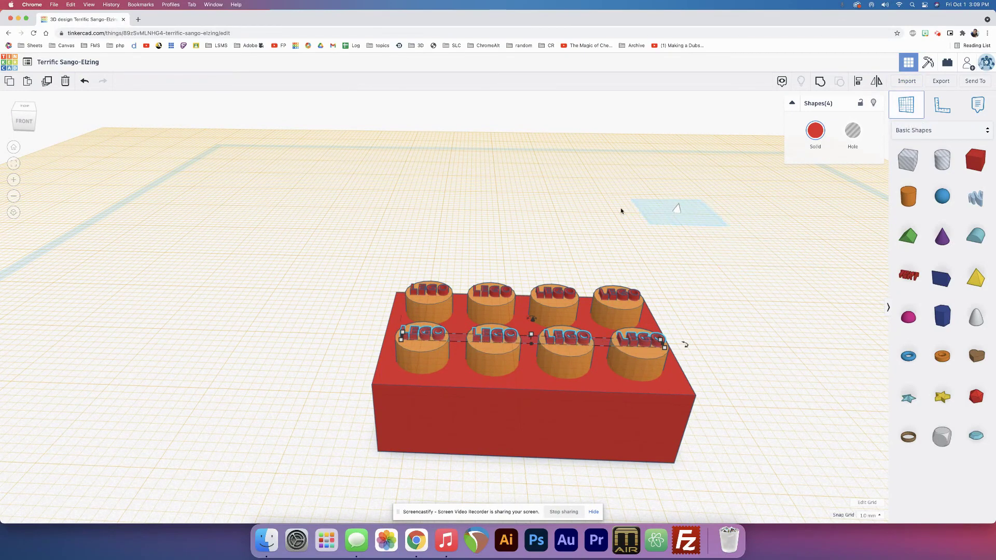
click(255, 227)
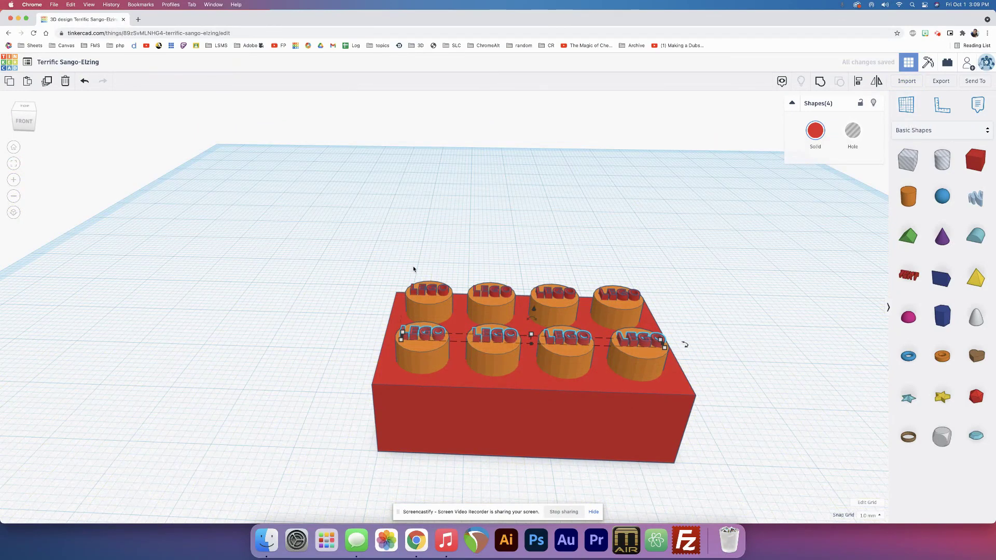
right_drag(414, 268, 413, 200)
click(379, 224)
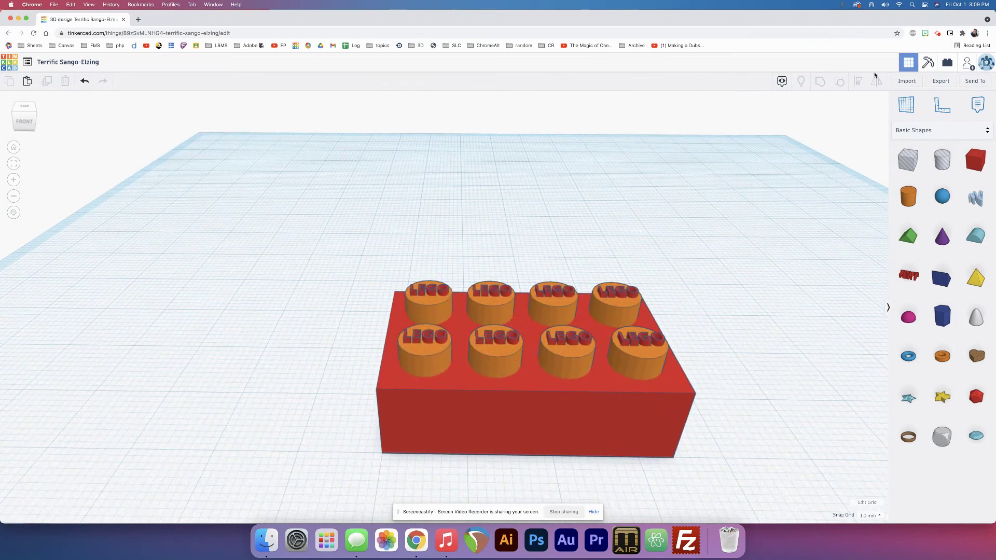